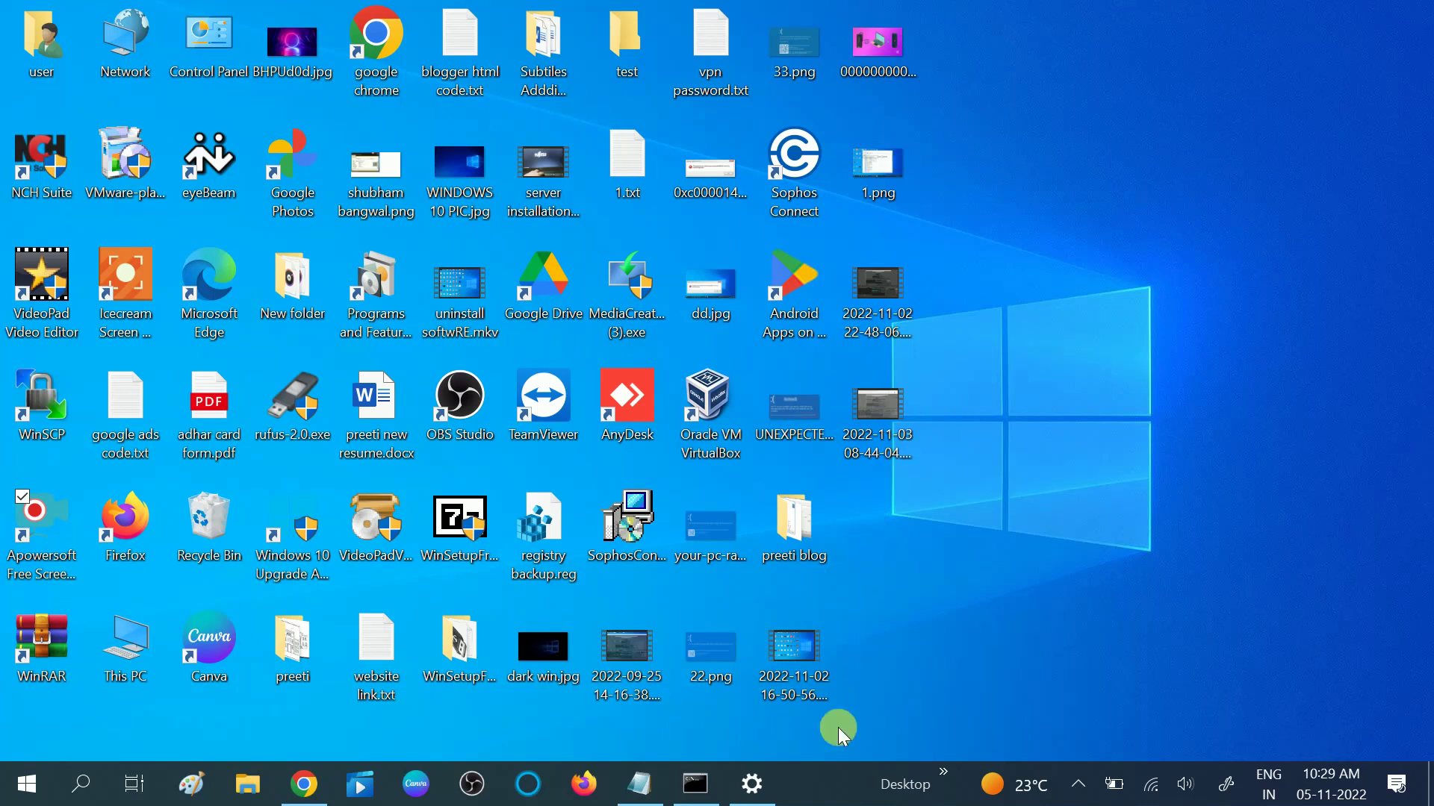
Open Task Manager maximized, expand Google Chrome's 10 sub-processes, then close it.
{"action": "right_click", "coordinate": [812, 797]}
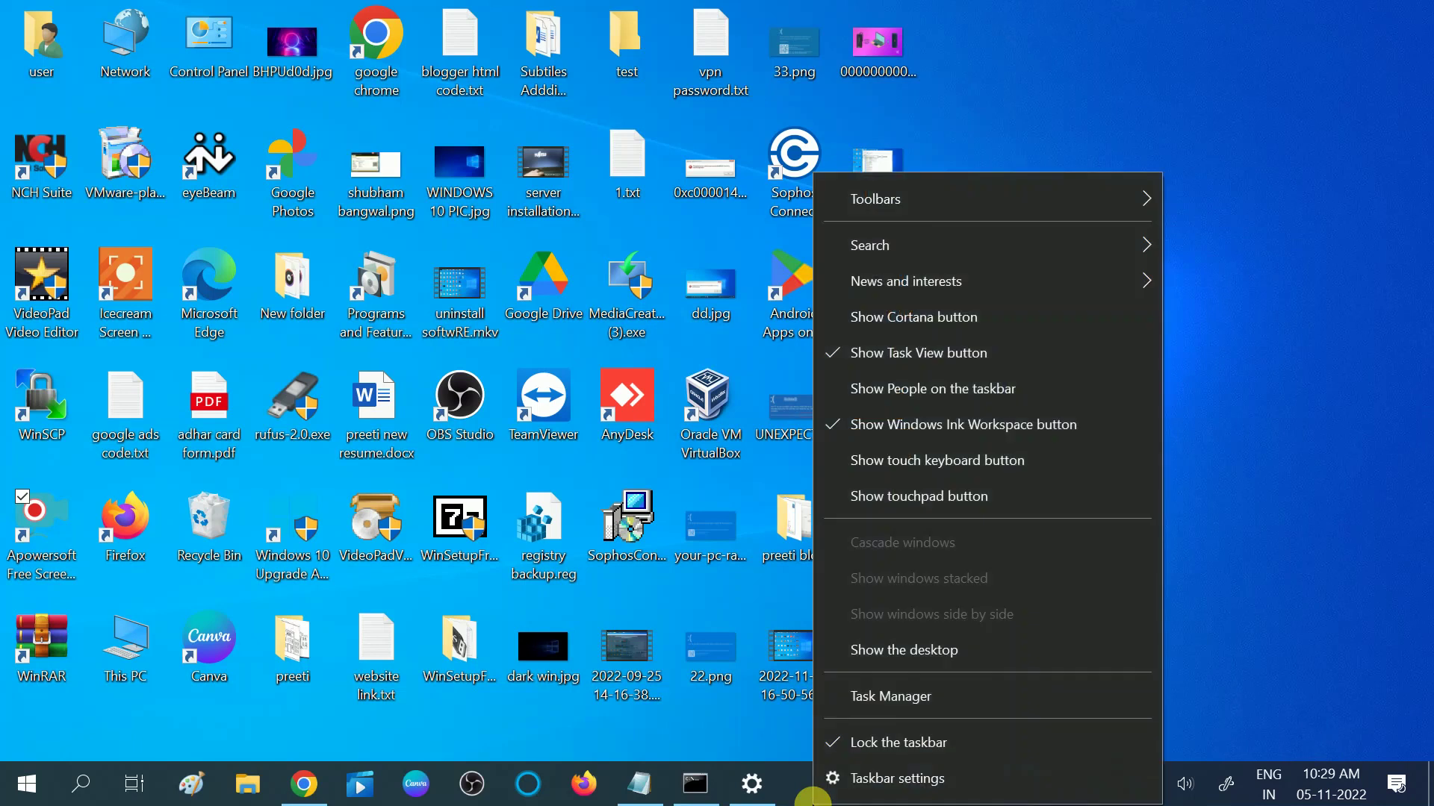
{"action": "left_click", "coordinate": [875, 709]}
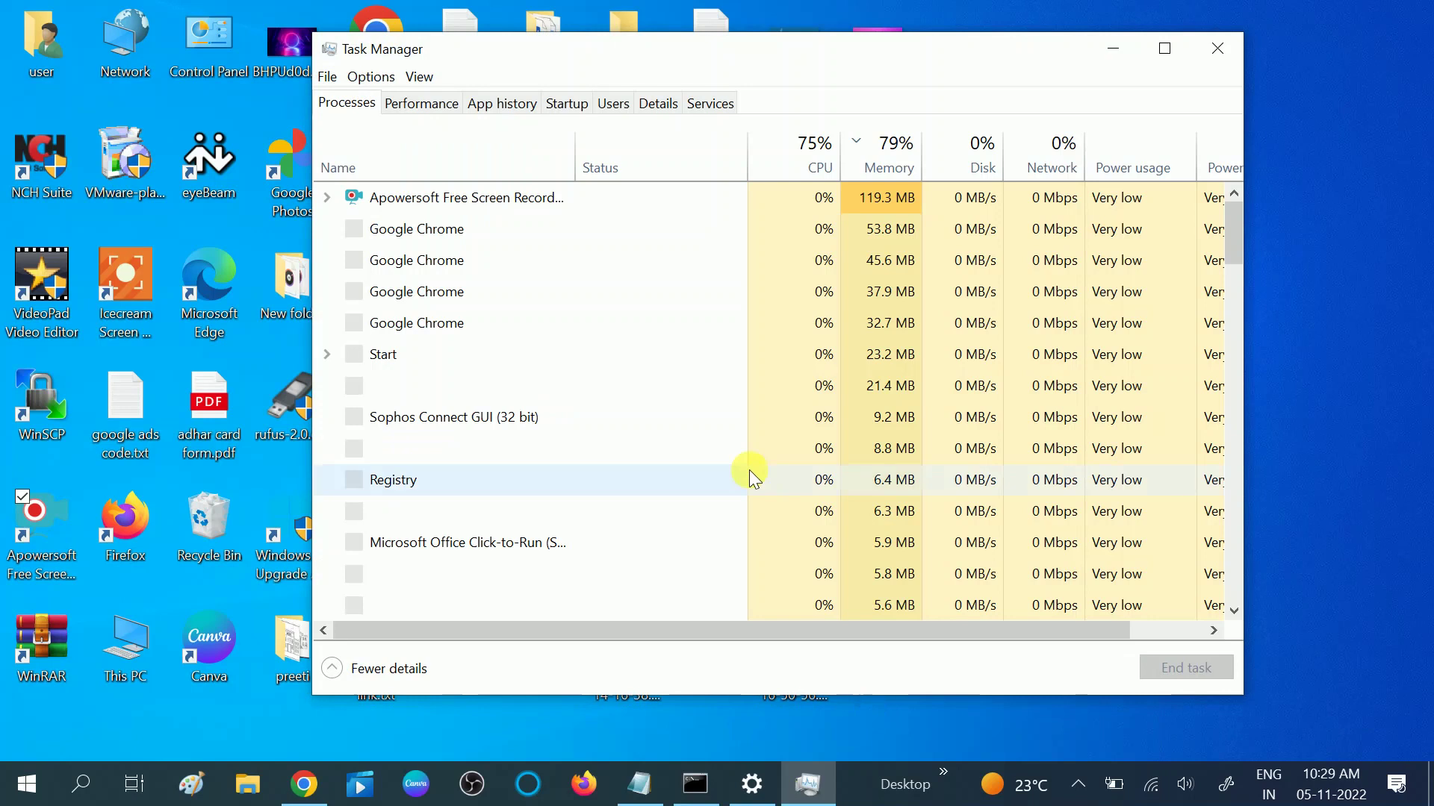
{"action": "left_click", "coordinate": [1164, 47]}
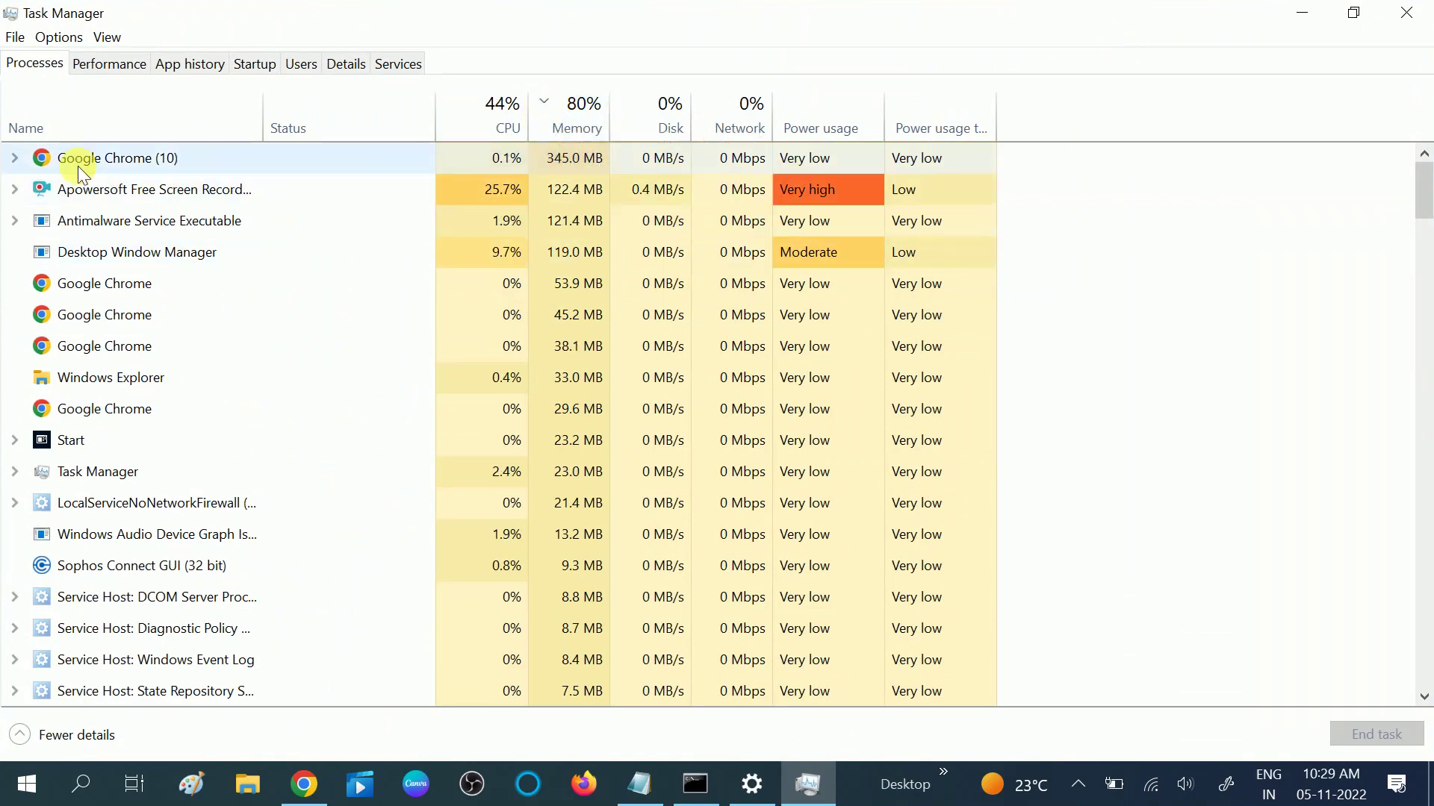
{"action": "left_click", "coordinate": [15, 159]}
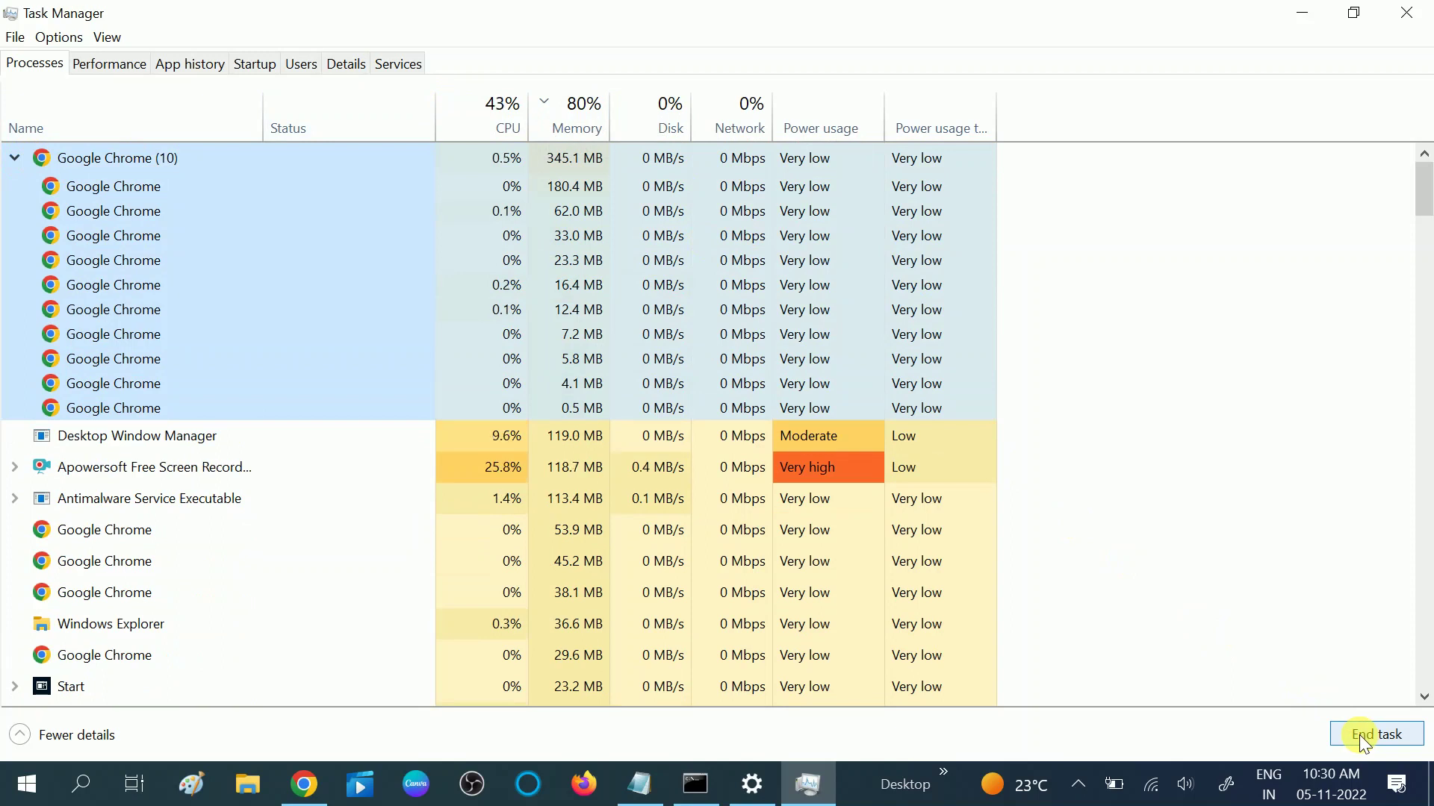
{"action": "scroll", "coordinate": [1060, 359], "scroll_direction": "down", "scroll_amount": 3}
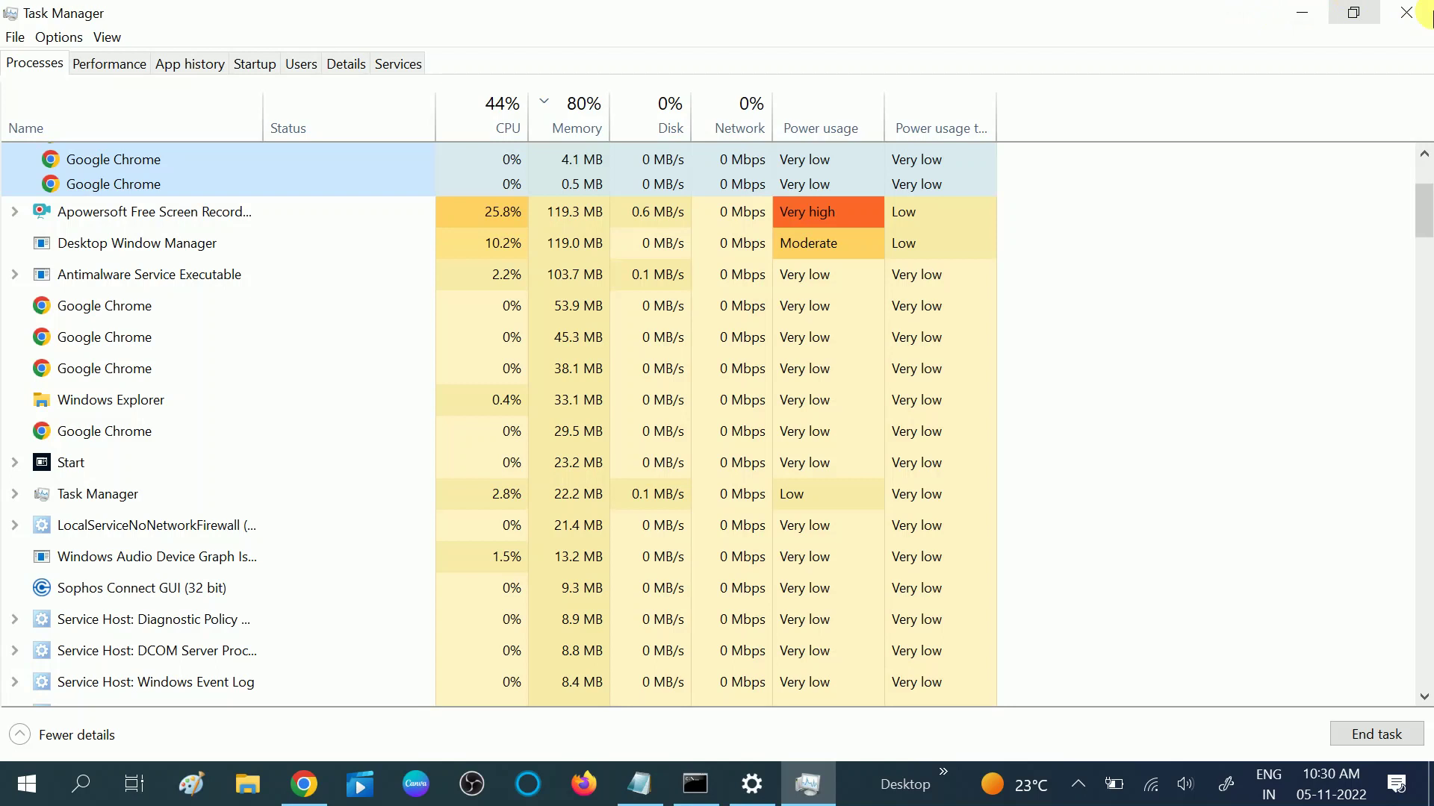
{"action": "left_click", "coordinate": [1408, 12]}
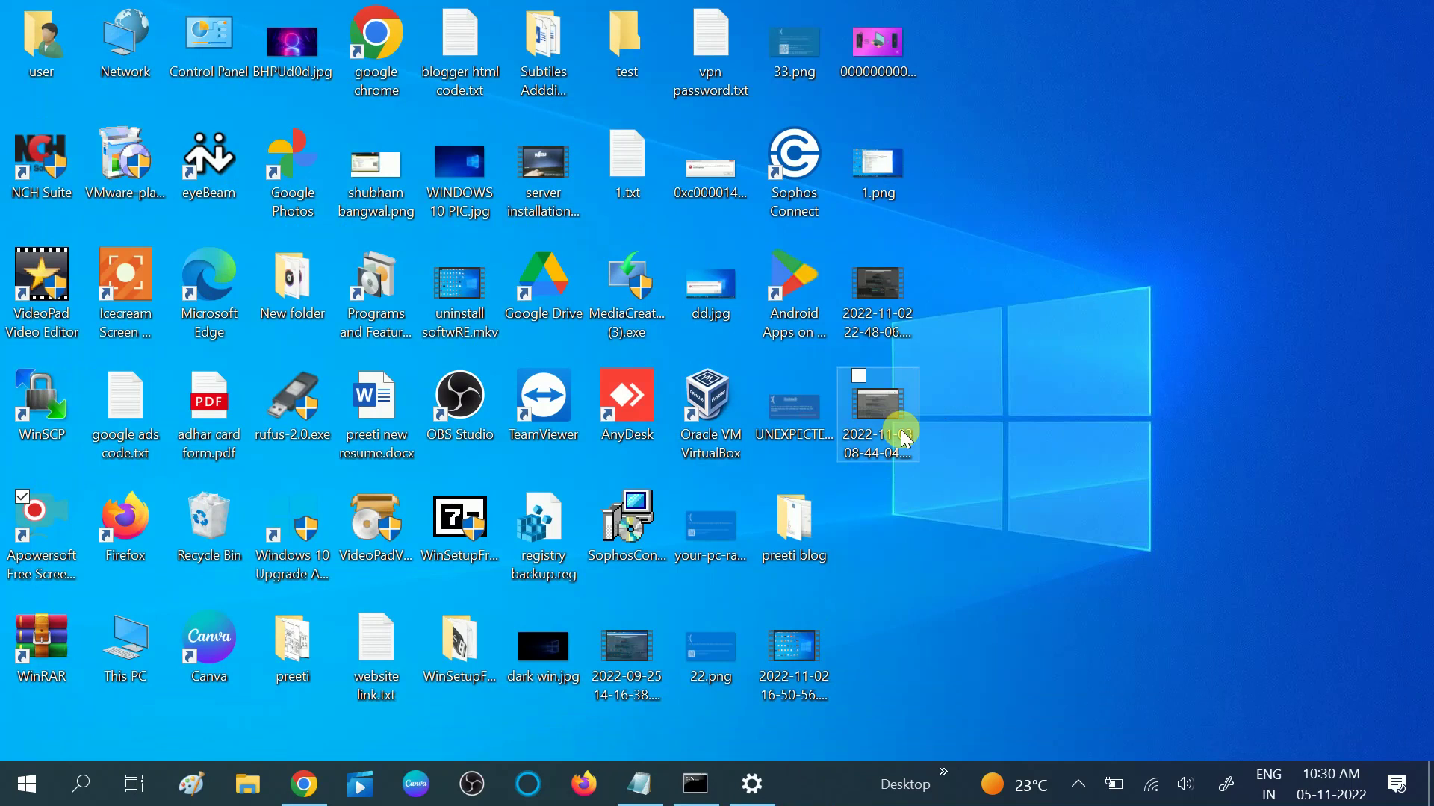
Search for 'cmd' and run Command Prompt as administrator.
{"action": "left_click", "coordinate": [76, 781]}
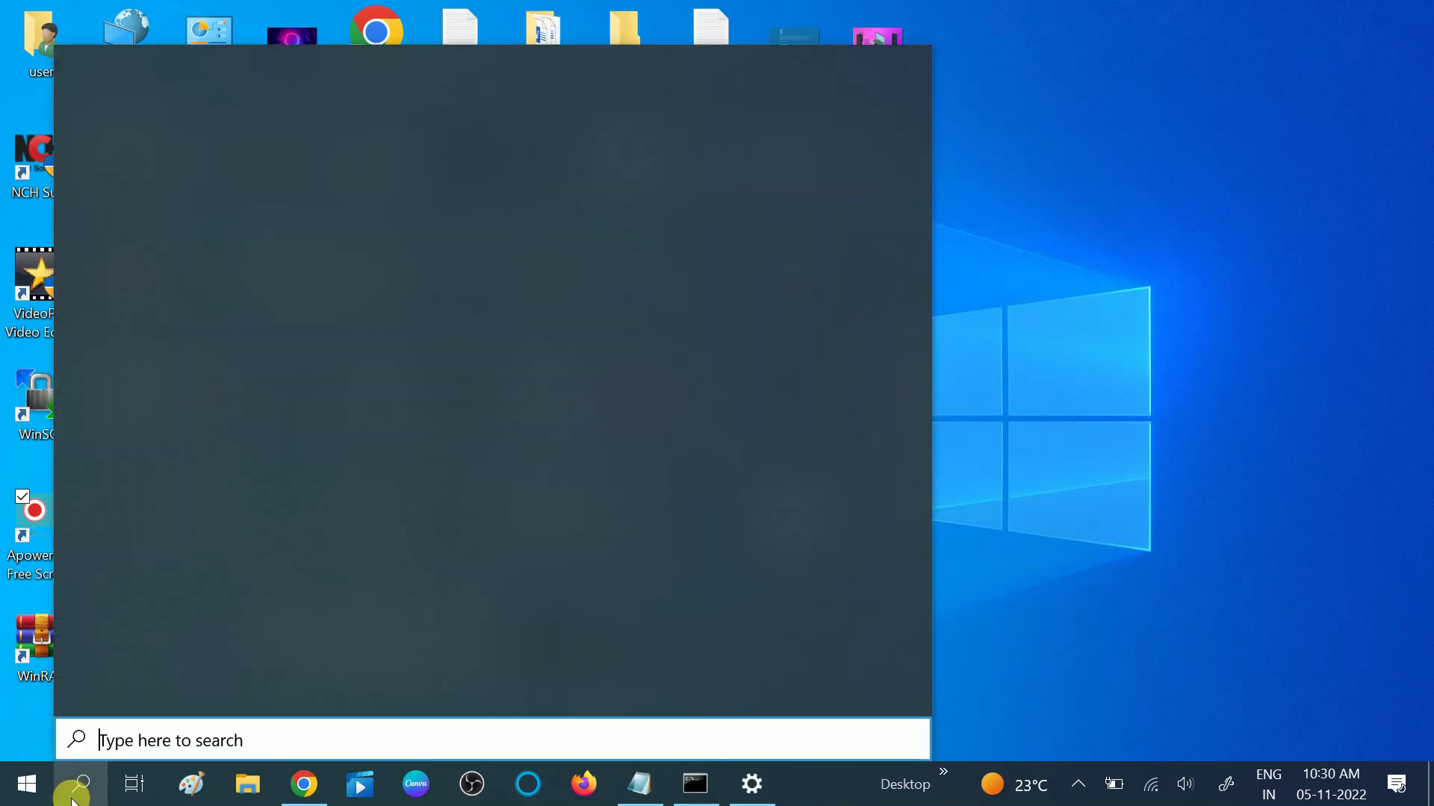
{"action": "type", "text": "cmd"}
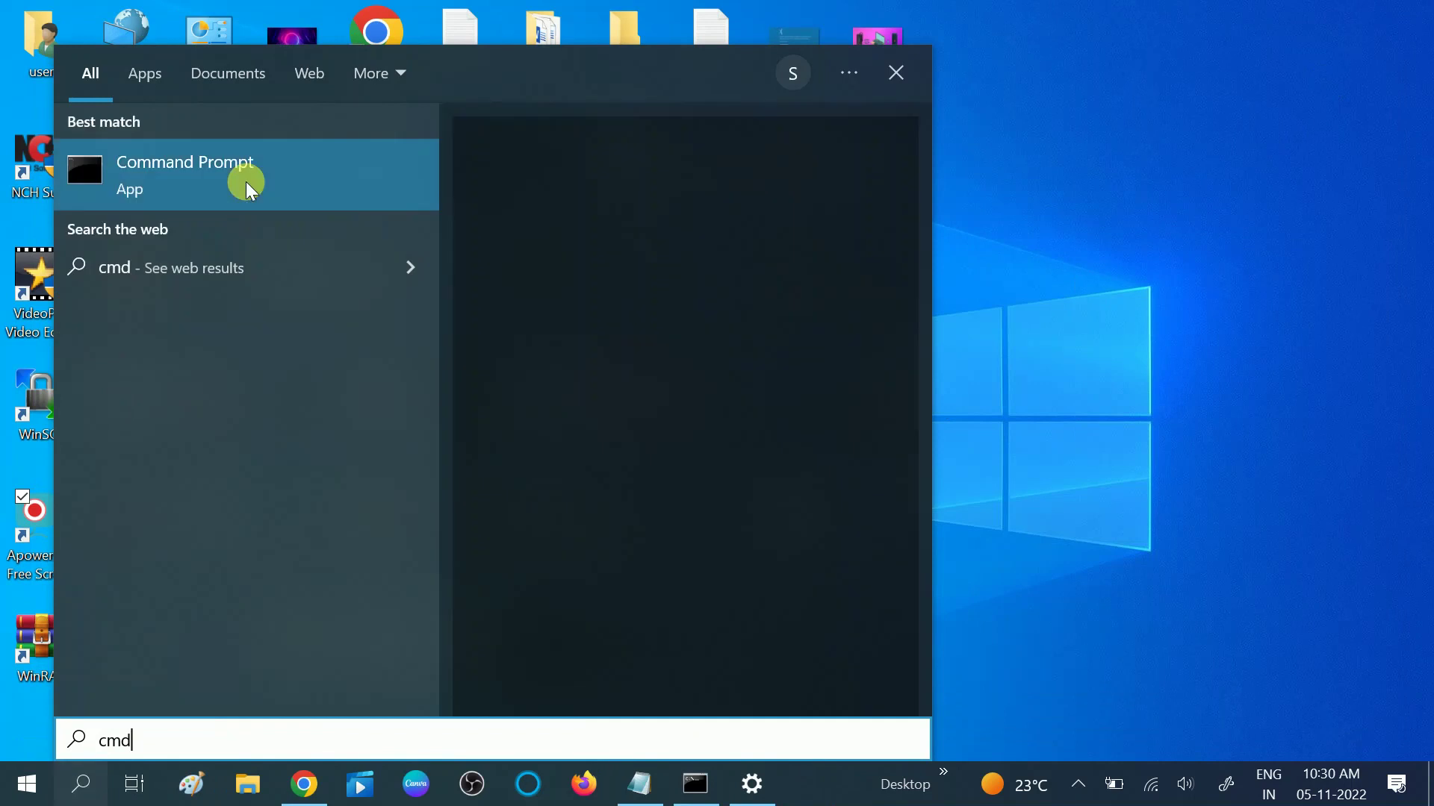
{"action": "right_click", "coordinate": [248, 164]}
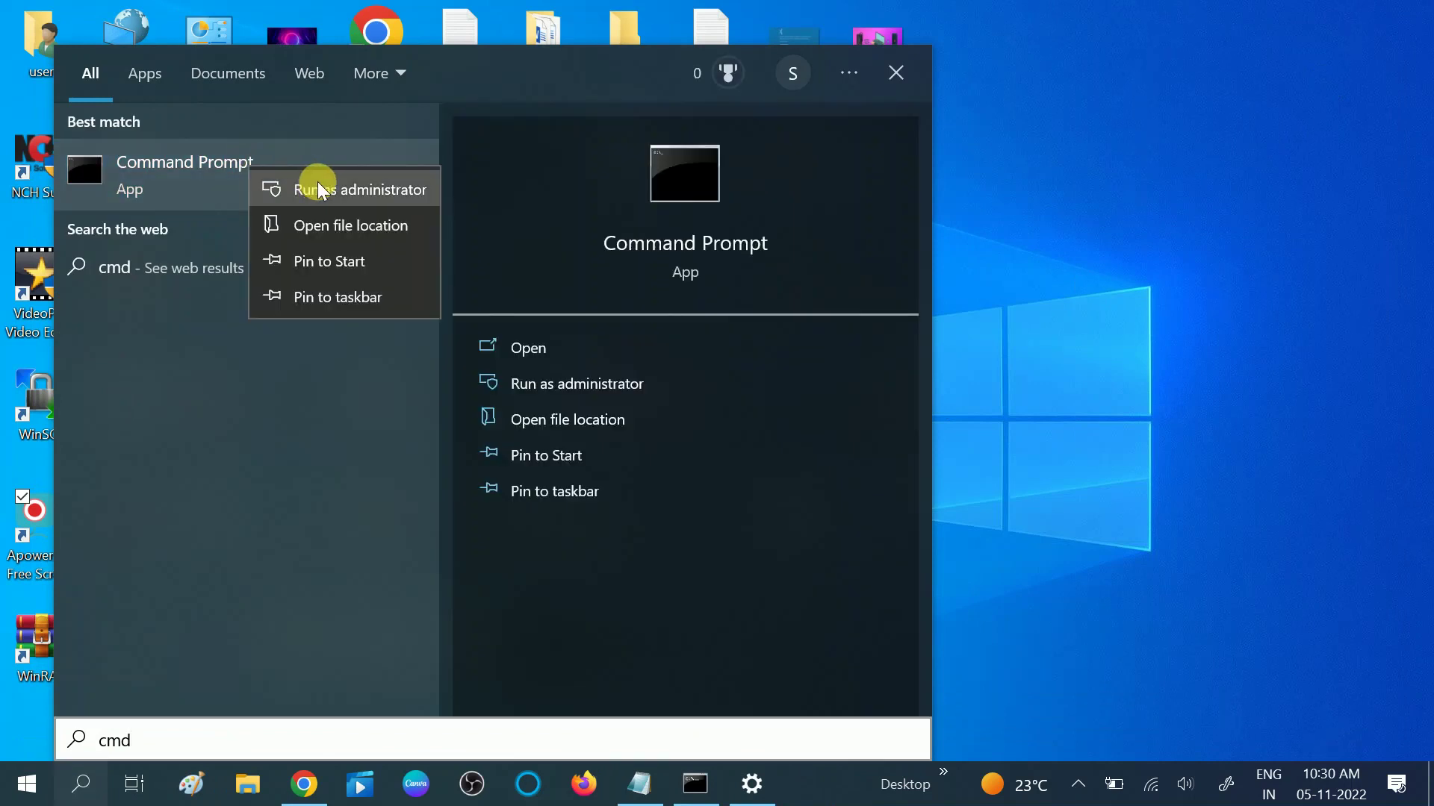
{"action": "left_click", "coordinate": [318, 183]}
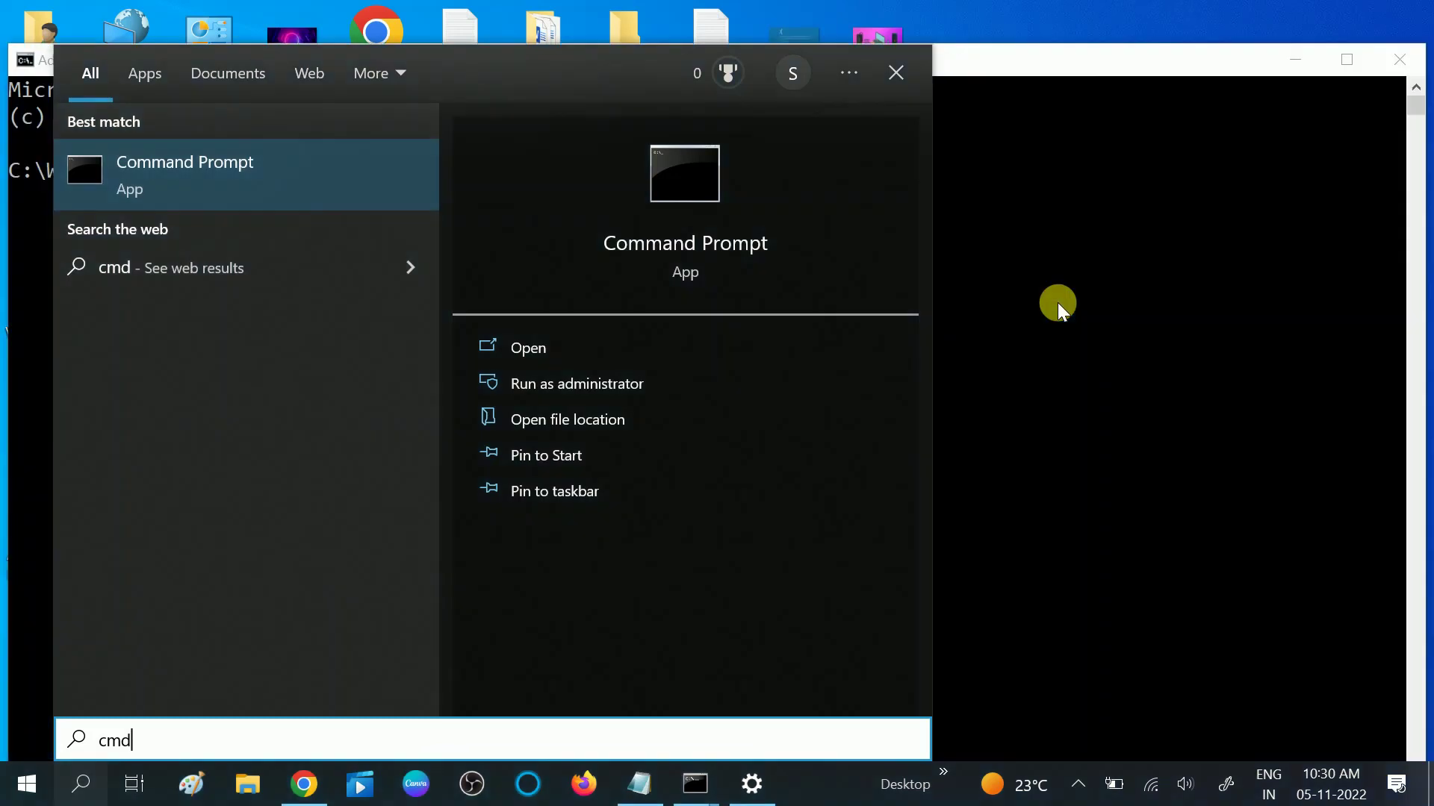
{"action": "left_click", "coordinate": [1057, 303]}
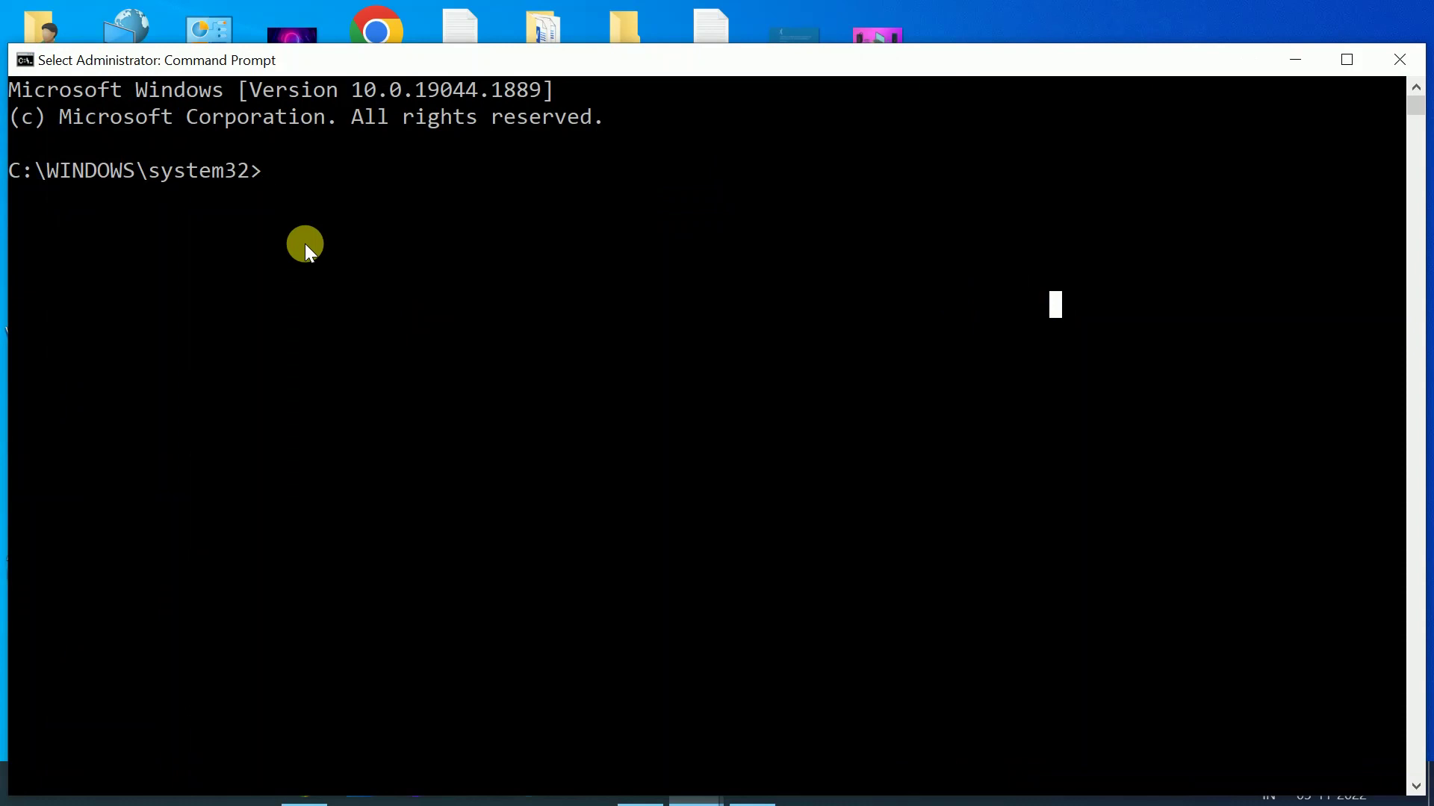
Run sfc /scannow in the admin console, then close it once verification starts.
{"action": "type", "text": "sfc"}
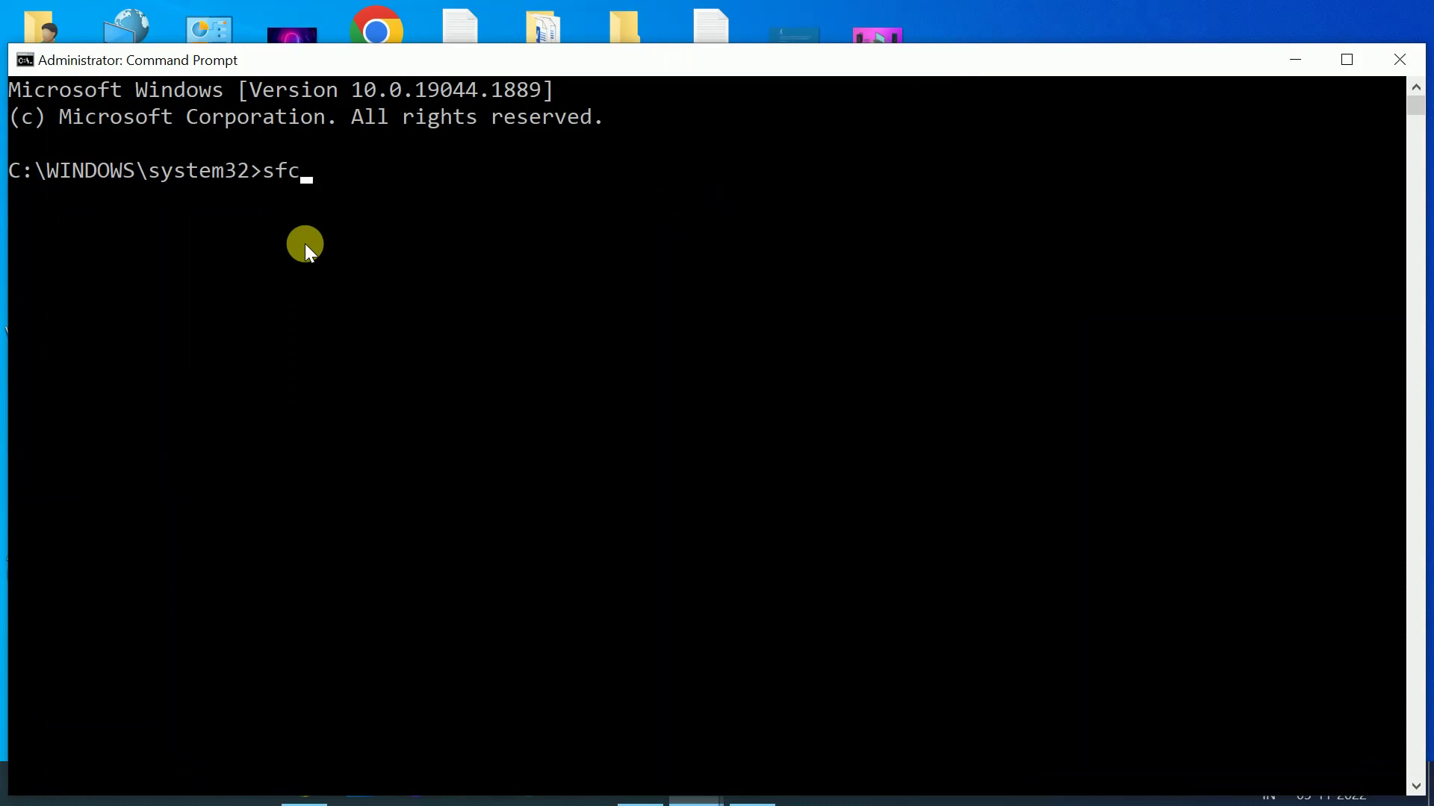
{"action": "type", "text": " /sc"}
{"action": "type", "text": "ann"}
{"action": "type", "text": "ow"}
{"action": "key", "text": "Return"}
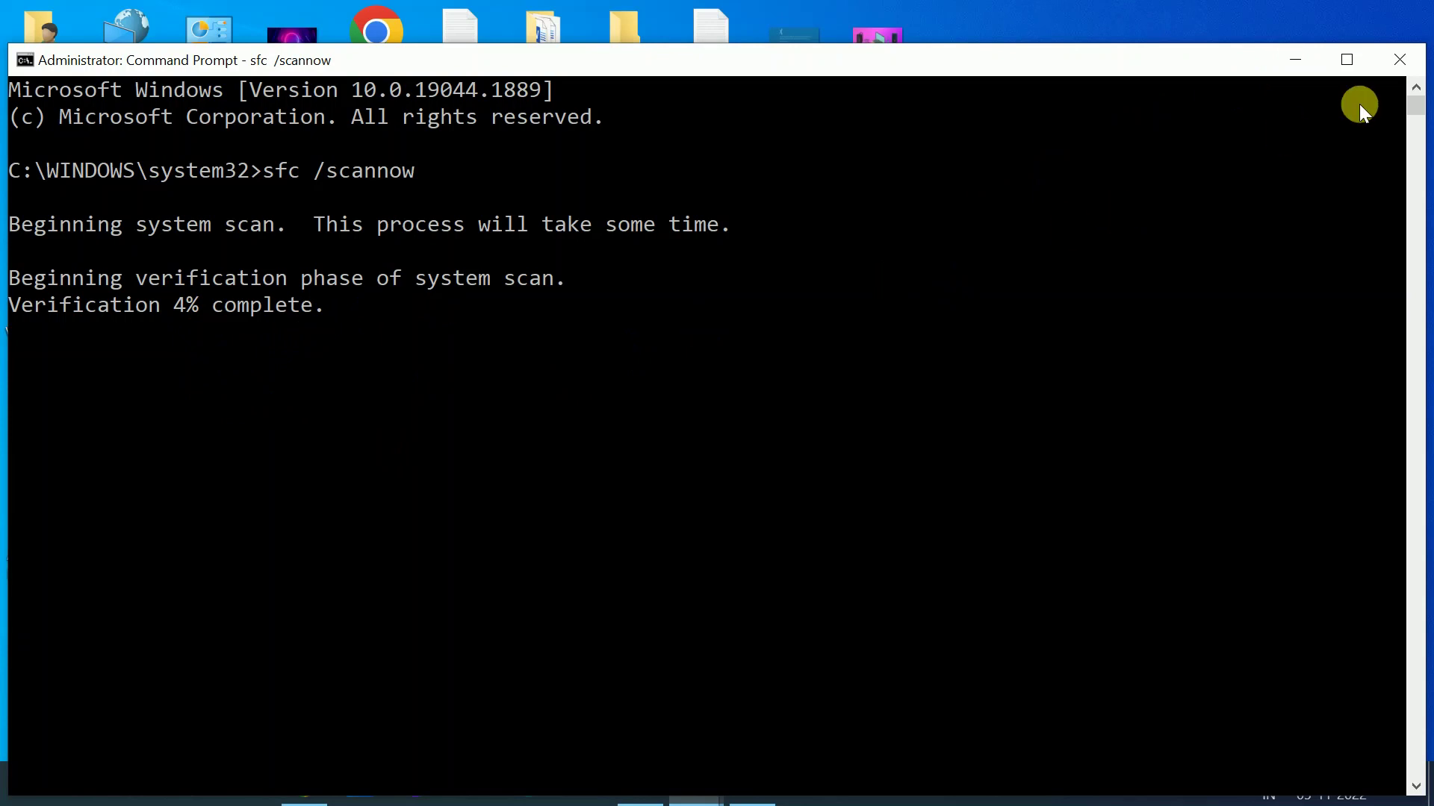
{"action": "left_click", "coordinate": [1409, 68]}
{"action": "right_click", "coordinate": [1140, 156]}
Refresh the desktop, then open Device Manager by searching 'devic'.
{"action": "left_click", "coordinate": [1185, 228]}
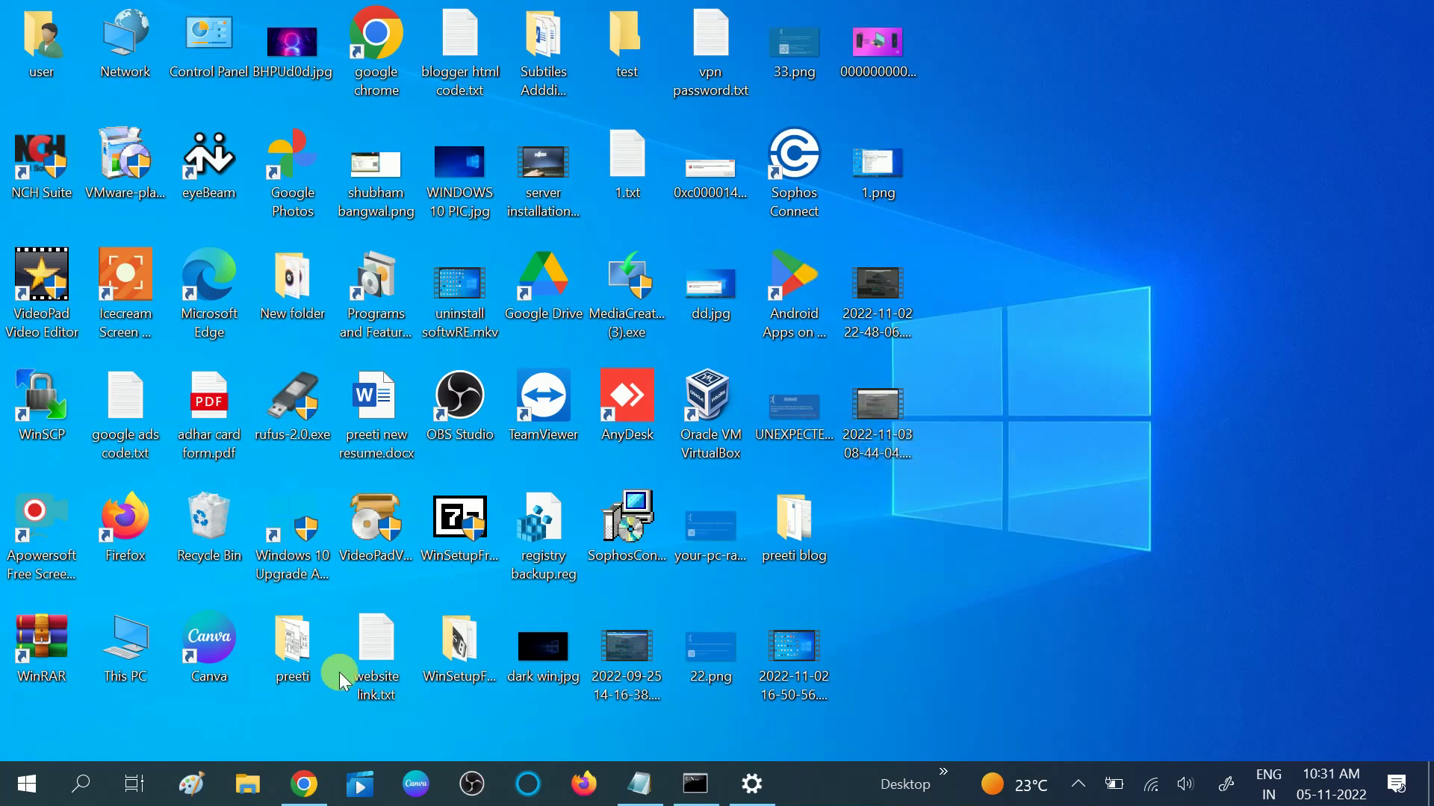
{"action": "left_click", "coordinate": [89, 786]}
{"action": "type", "text": "de"}
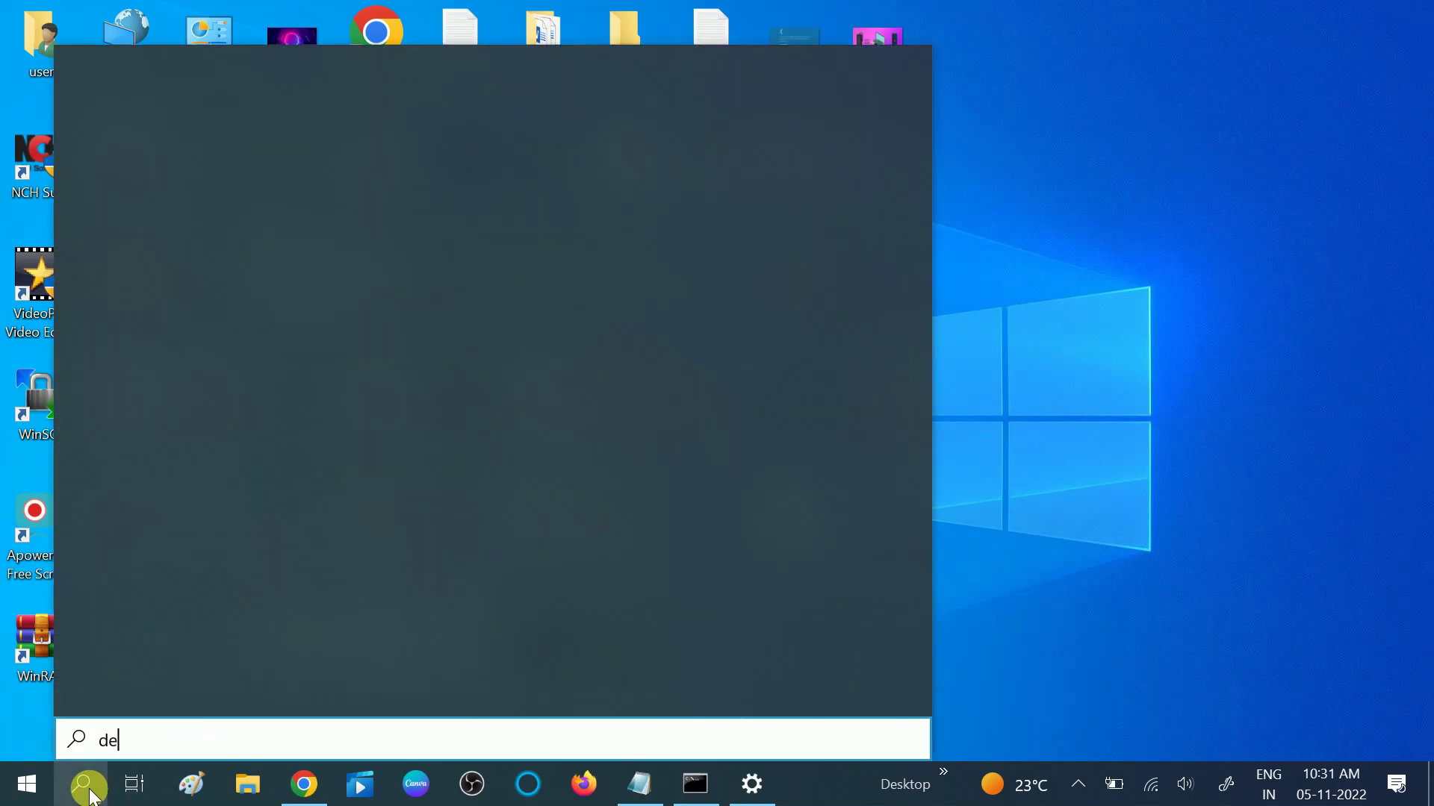
{"action": "type", "text": "vic"}
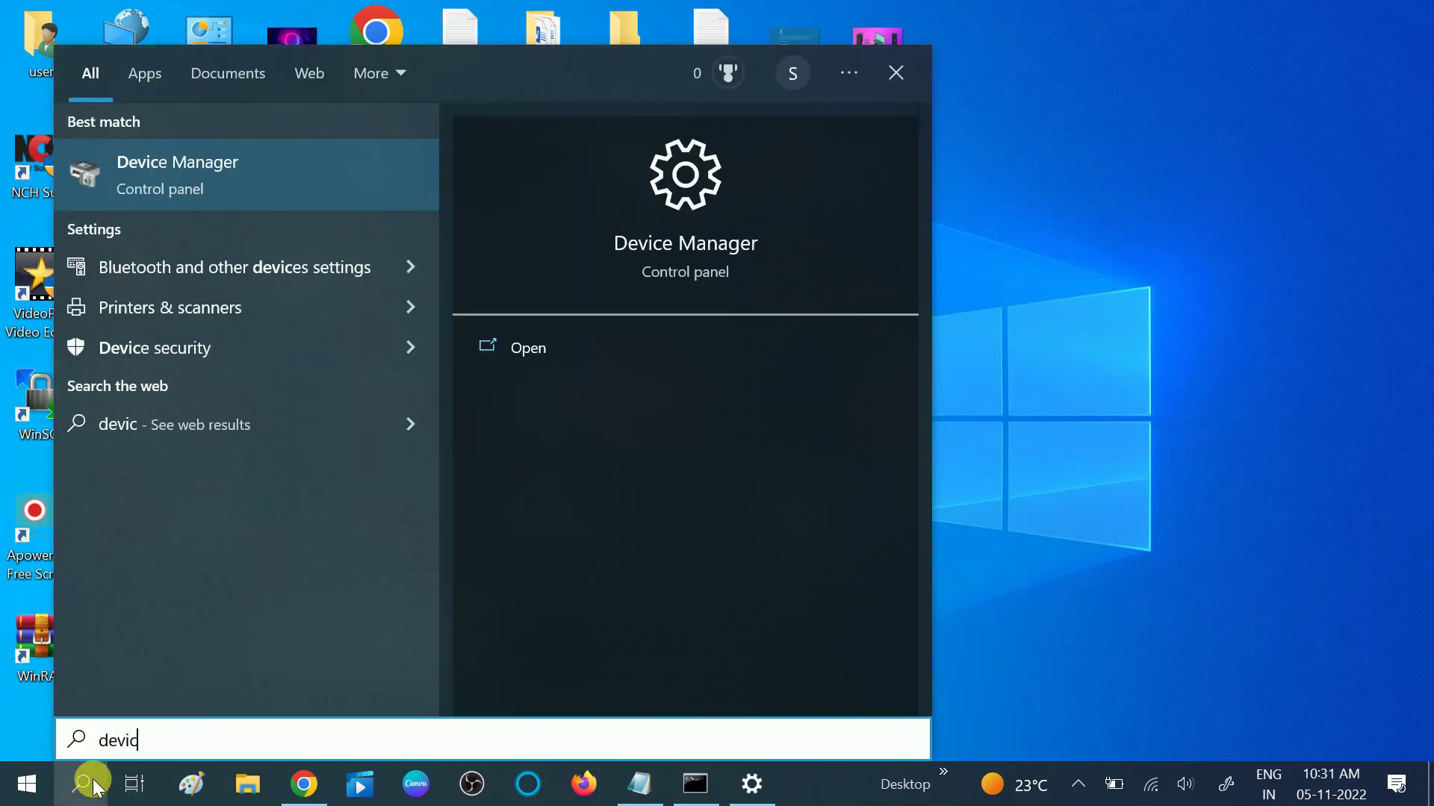
{"action": "left_click", "coordinate": [254, 173]}
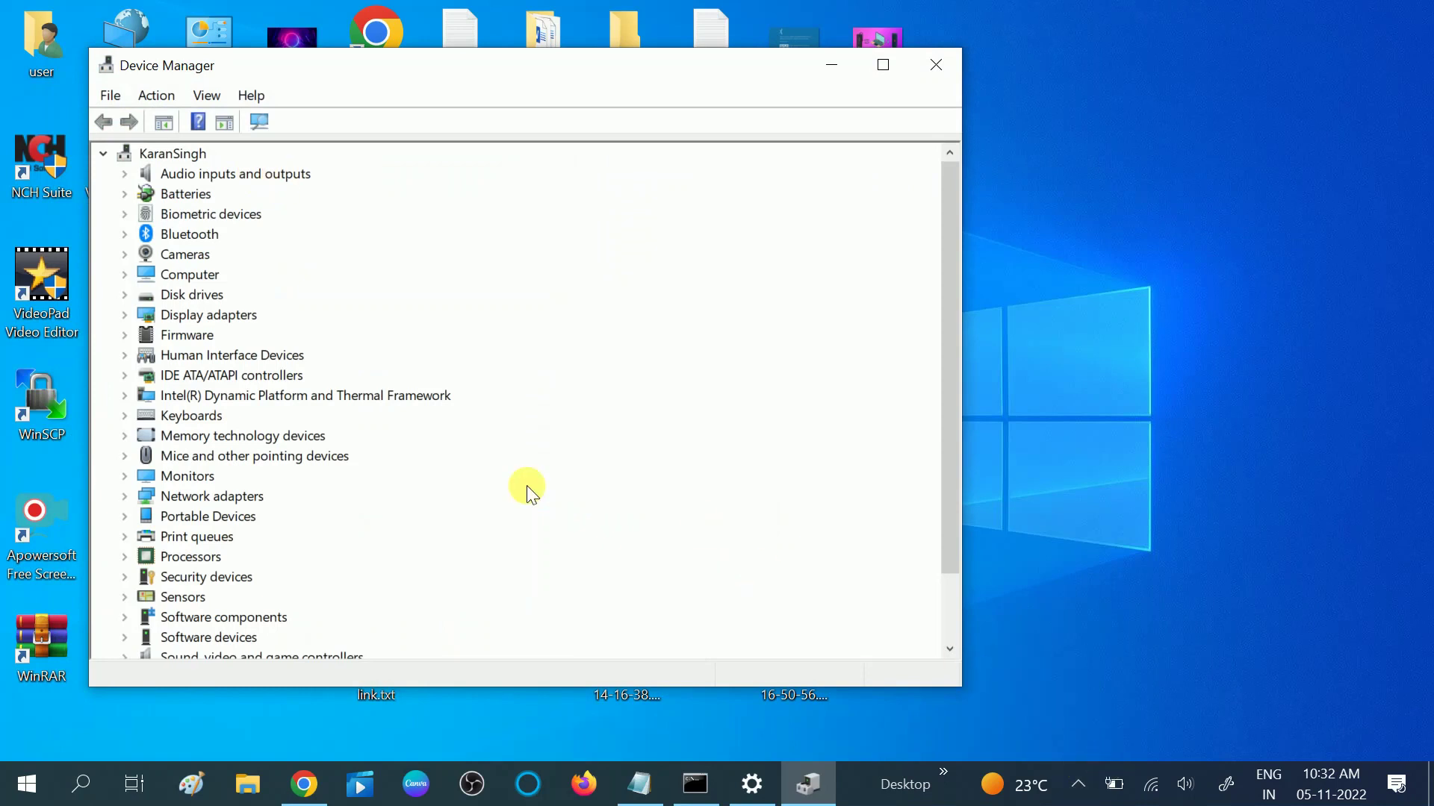
Auto-search for a newer Intel(R) HD Graphics 620 driver; the best one is already installed.
{"action": "left_click", "coordinate": [127, 316]}
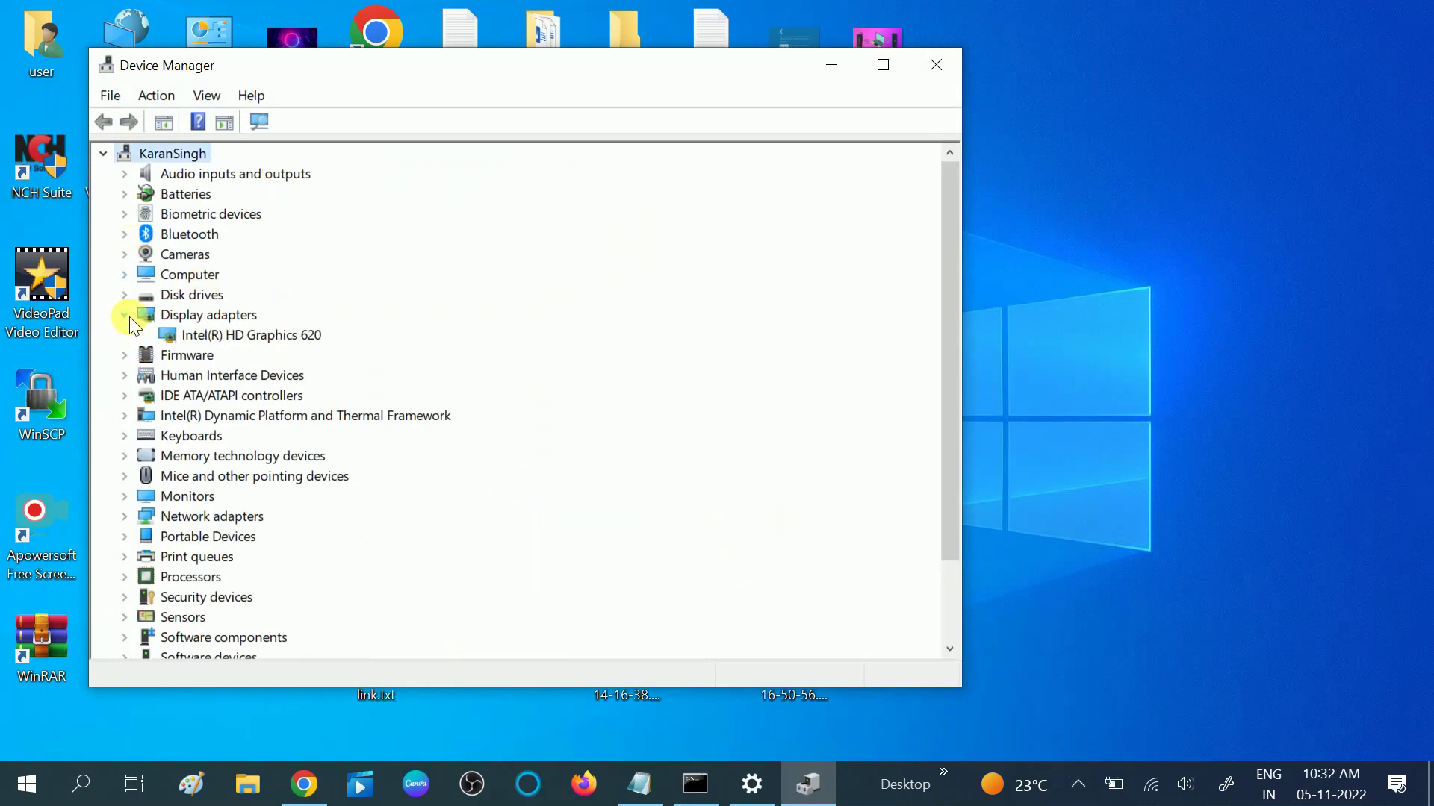
{"action": "left_click", "coordinate": [231, 332]}
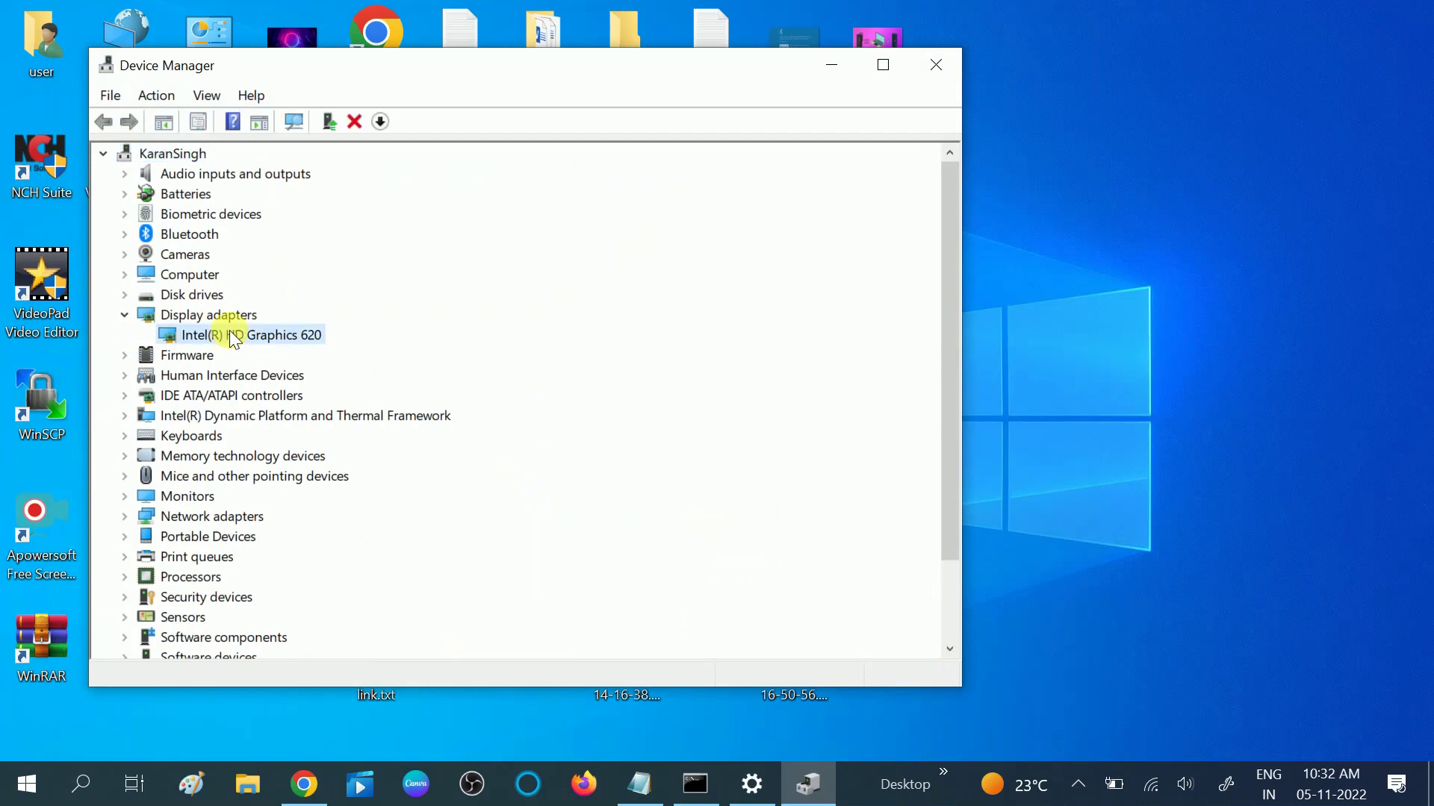
{"action": "right_click", "coordinate": [231, 333]}
{"action": "left_click", "coordinate": [293, 346]}
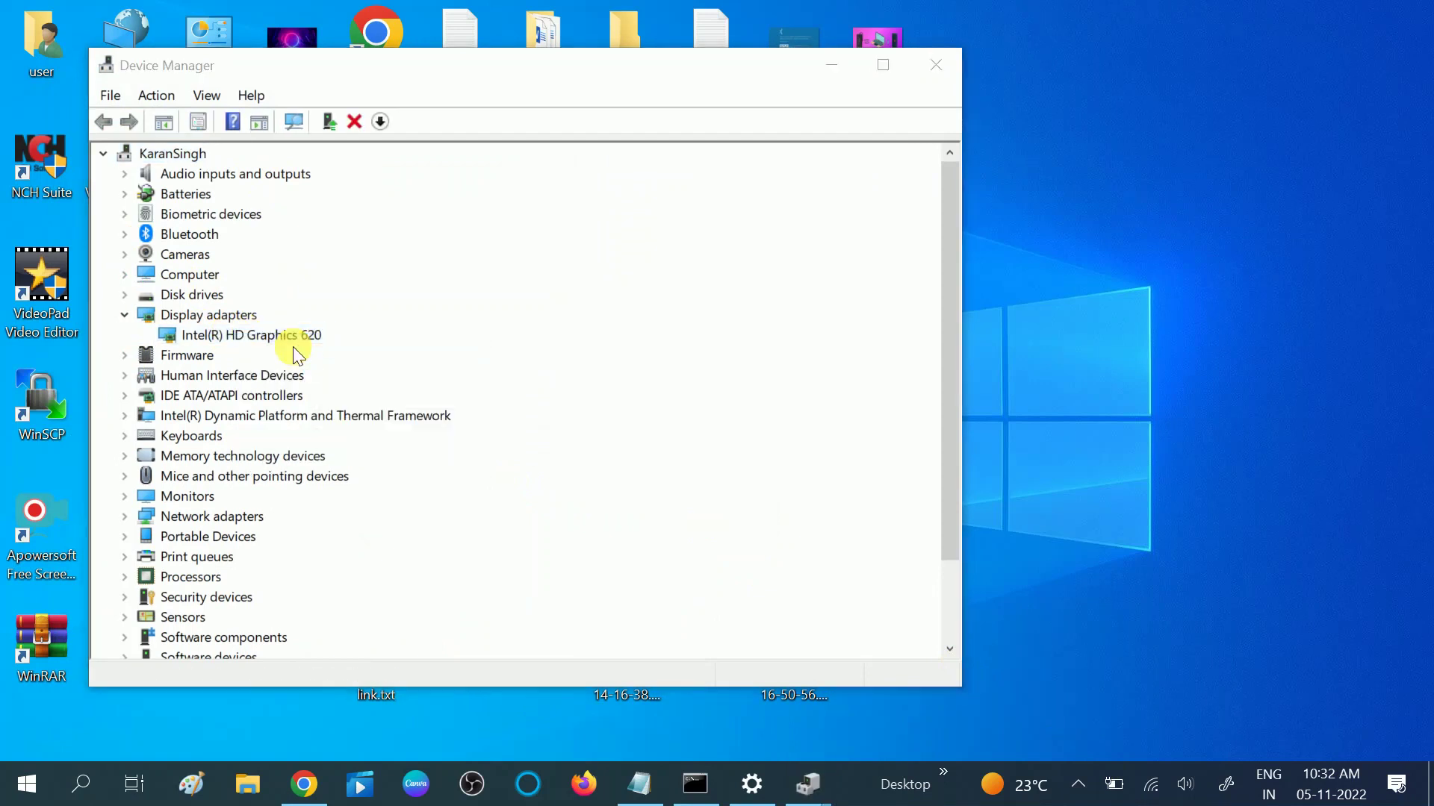
{"action": "left_click", "coordinate": [388, 357]}
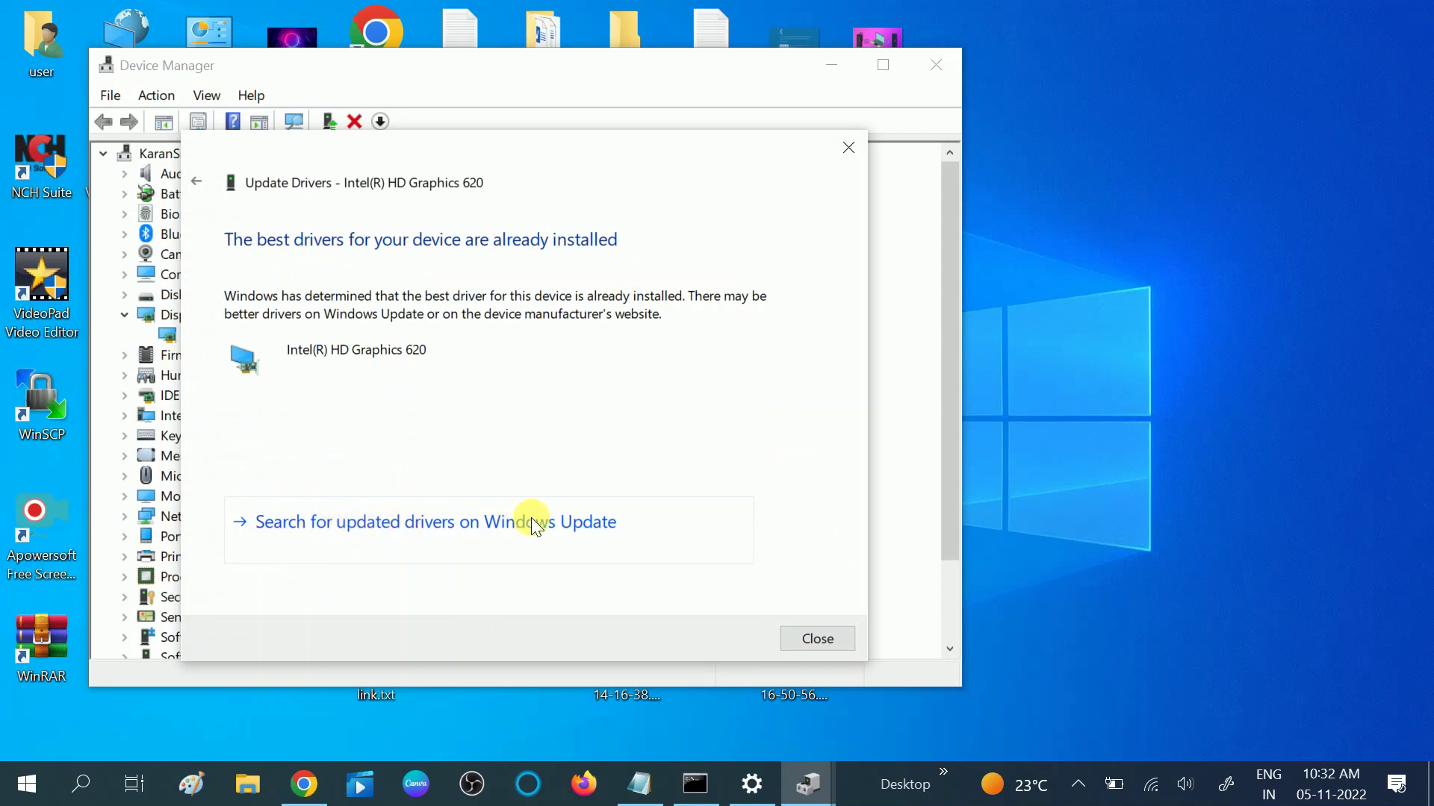
{"action": "left_click", "coordinate": [814, 641]}
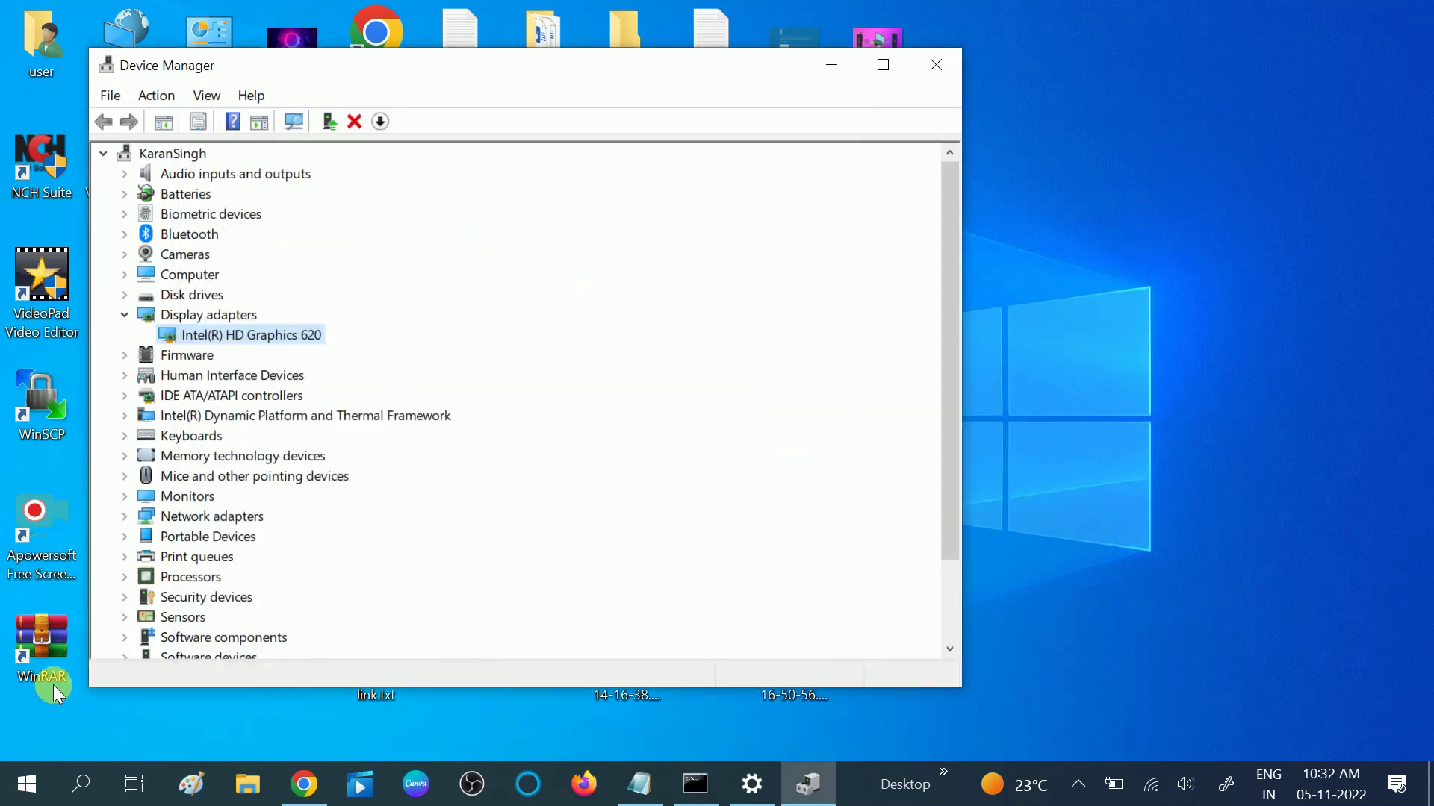
{"action": "left_click", "coordinate": [89, 785]}
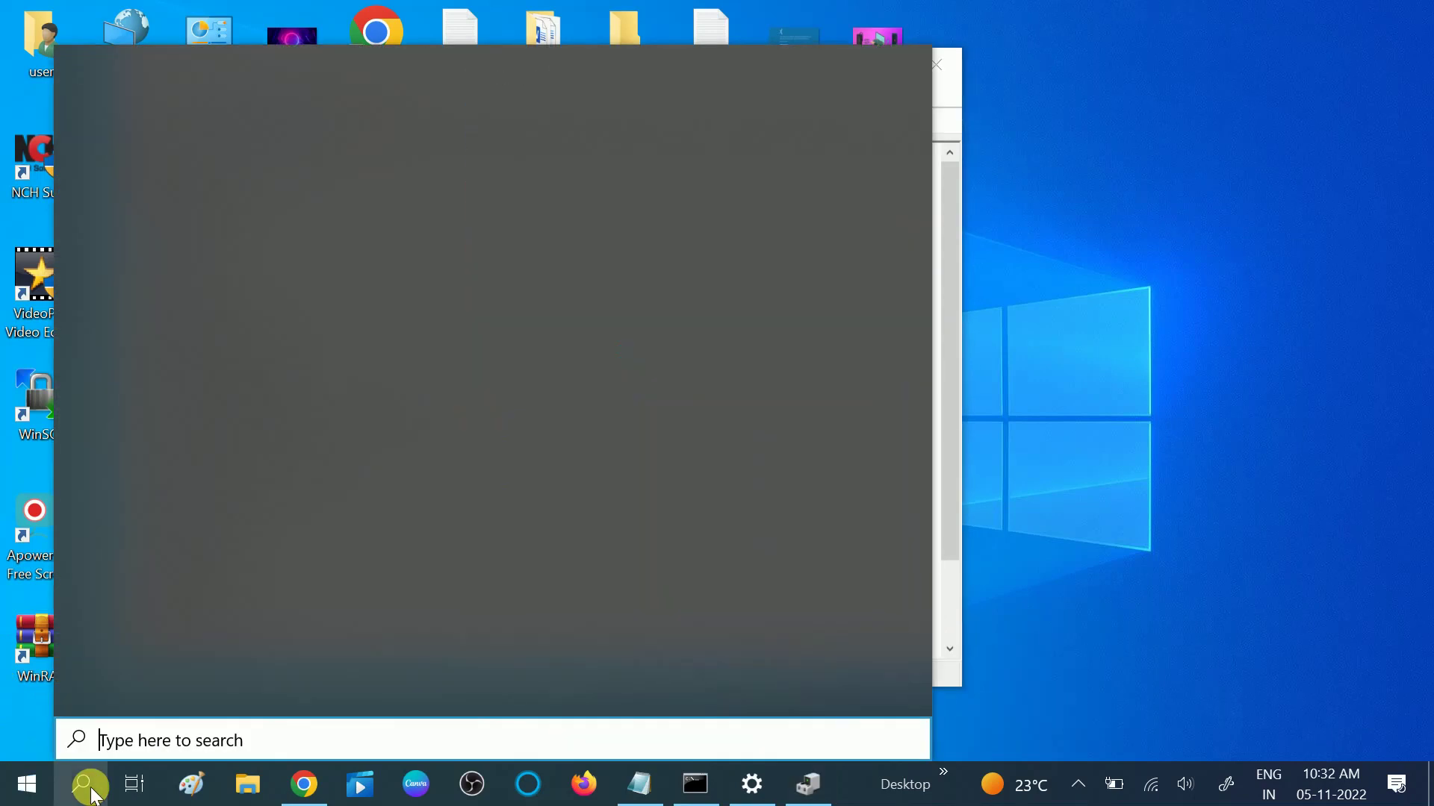
Open the Windows Update page via a 'check' search; updates are paused until 10-11-2022.
{"action": "type", "text": "check"}
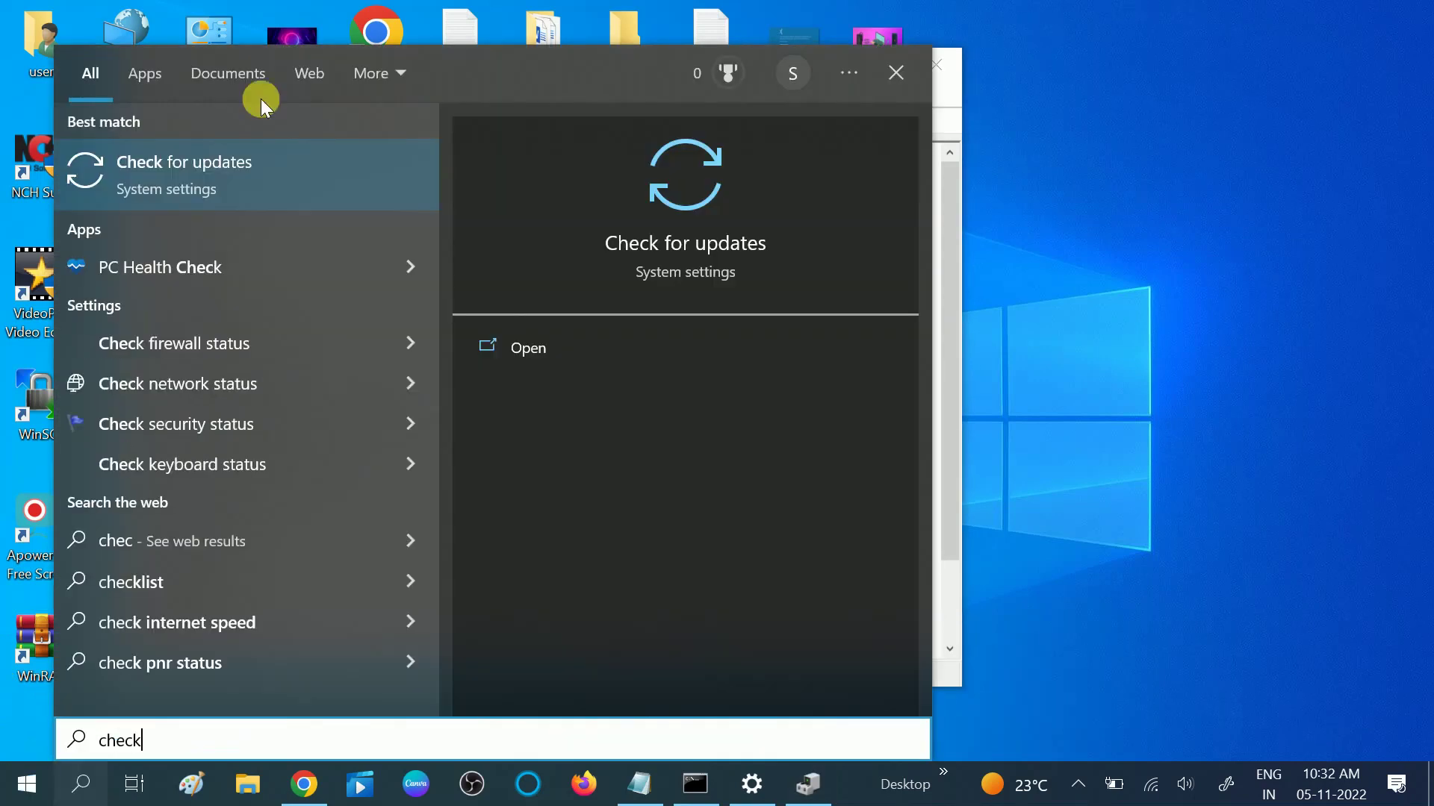
{"action": "left_click", "coordinate": [233, 170]}
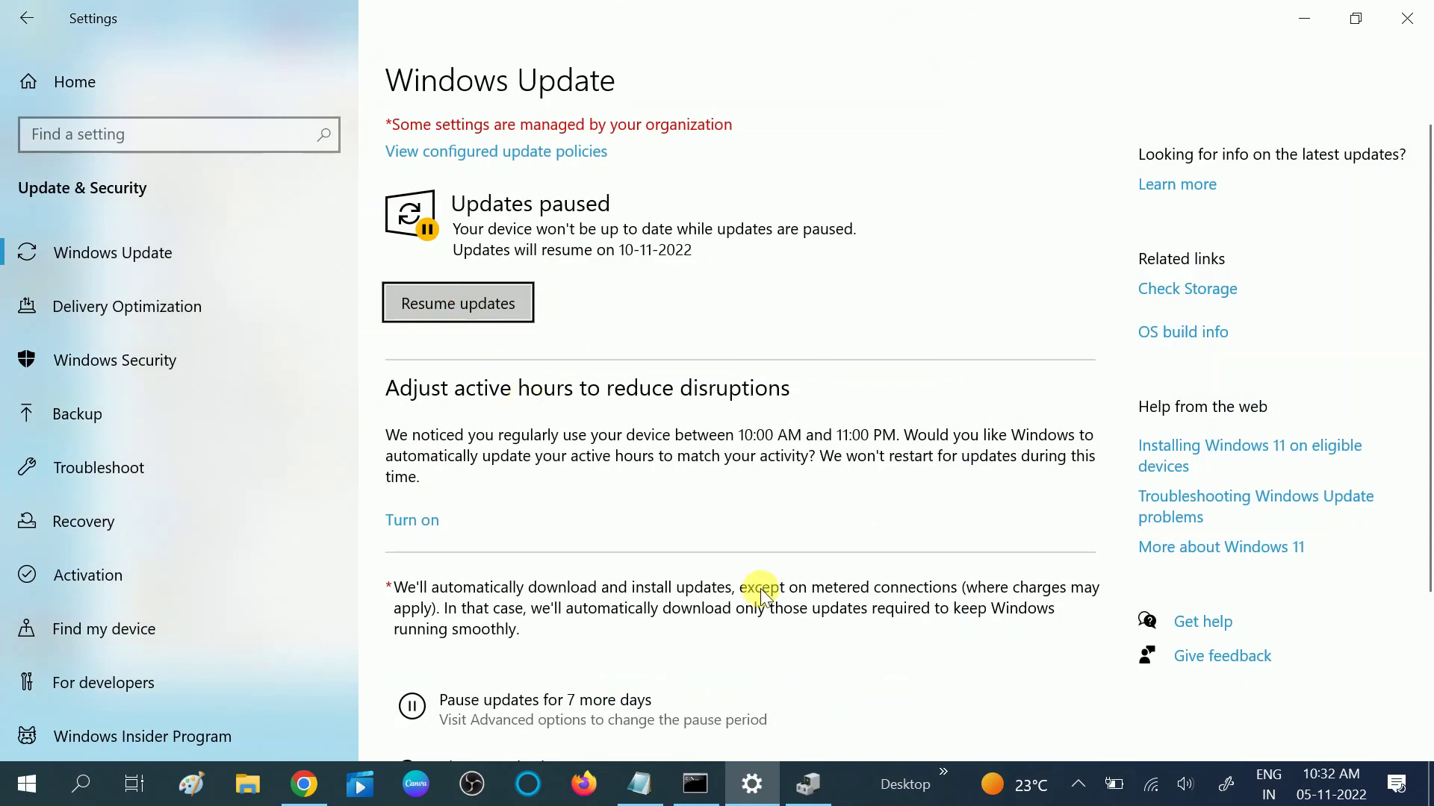
{"action": "scroll", "coordinate": [760, 588], "scroll_direction": "down", "scroll_amount": 3}
{"action": "scroll", "coordinate": [761, 588], "scroll_direction": "up", "scroll_amount": 3}
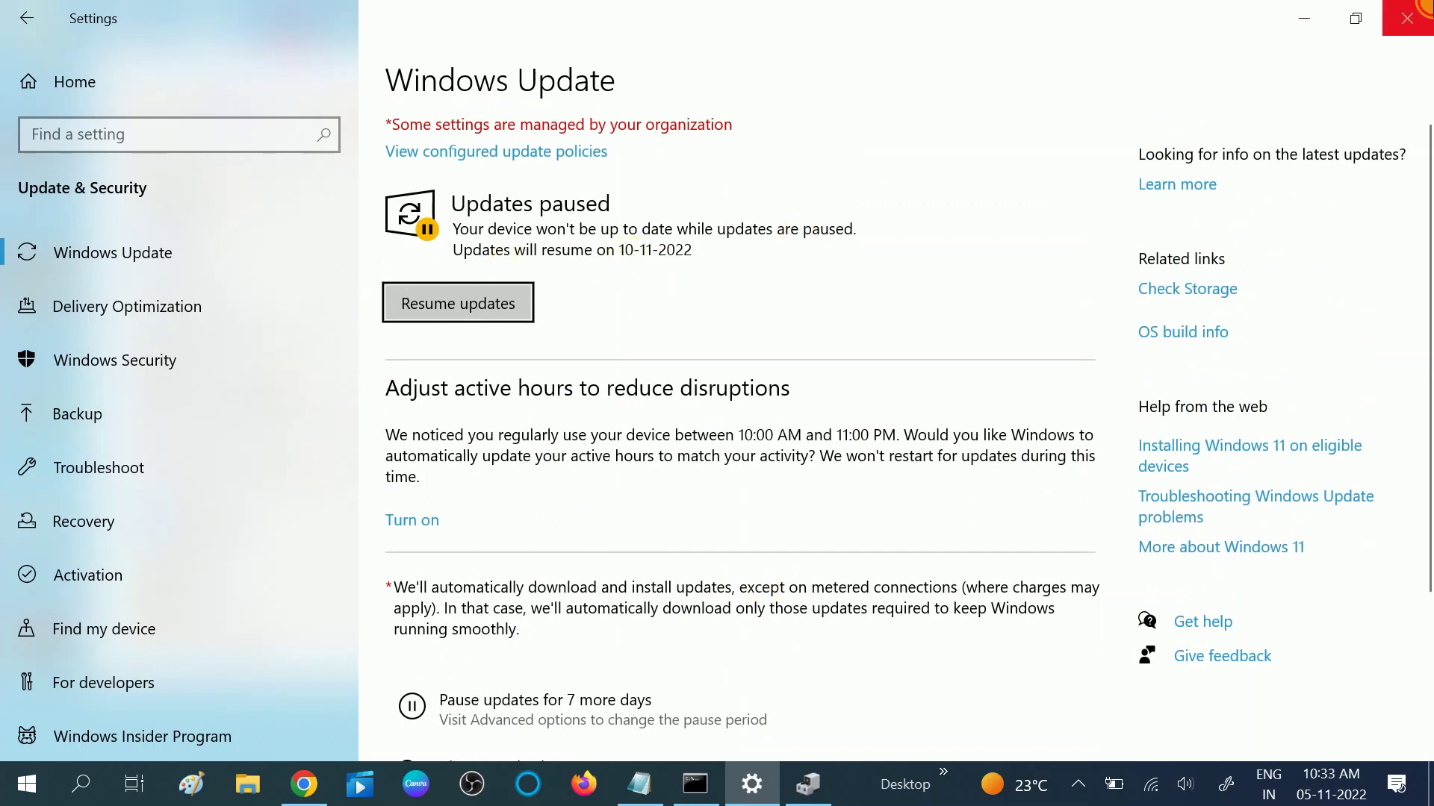
Auto-search for an updated KINGSTON disk drive driver, cancelling an accidental uninstall first.
{"action": "left_click", "coordinate": [1415, 11]}
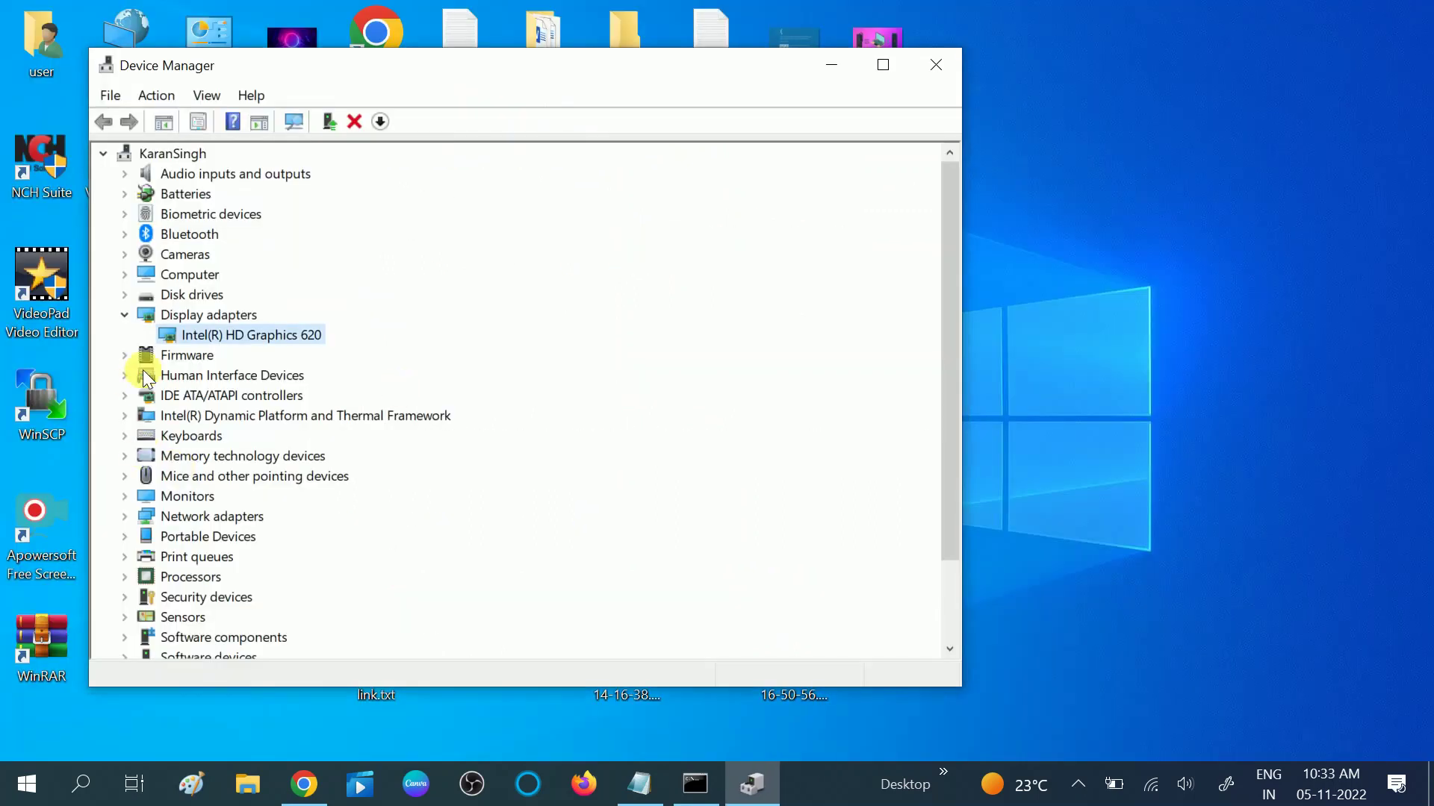
{"action": "left_click", "coordinate": [132, 297]}
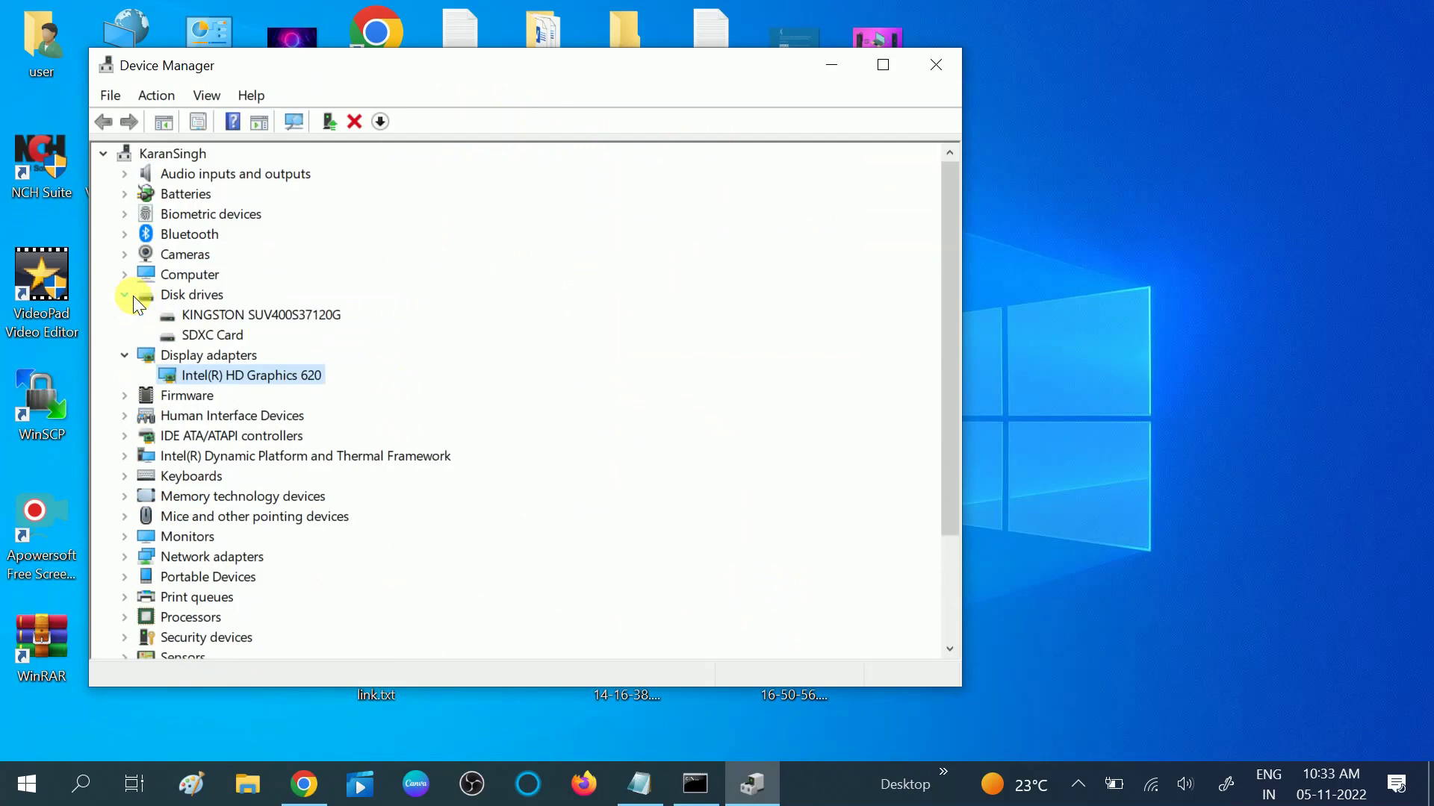
{"action": "right_click", "coordinate": [227, 321]}
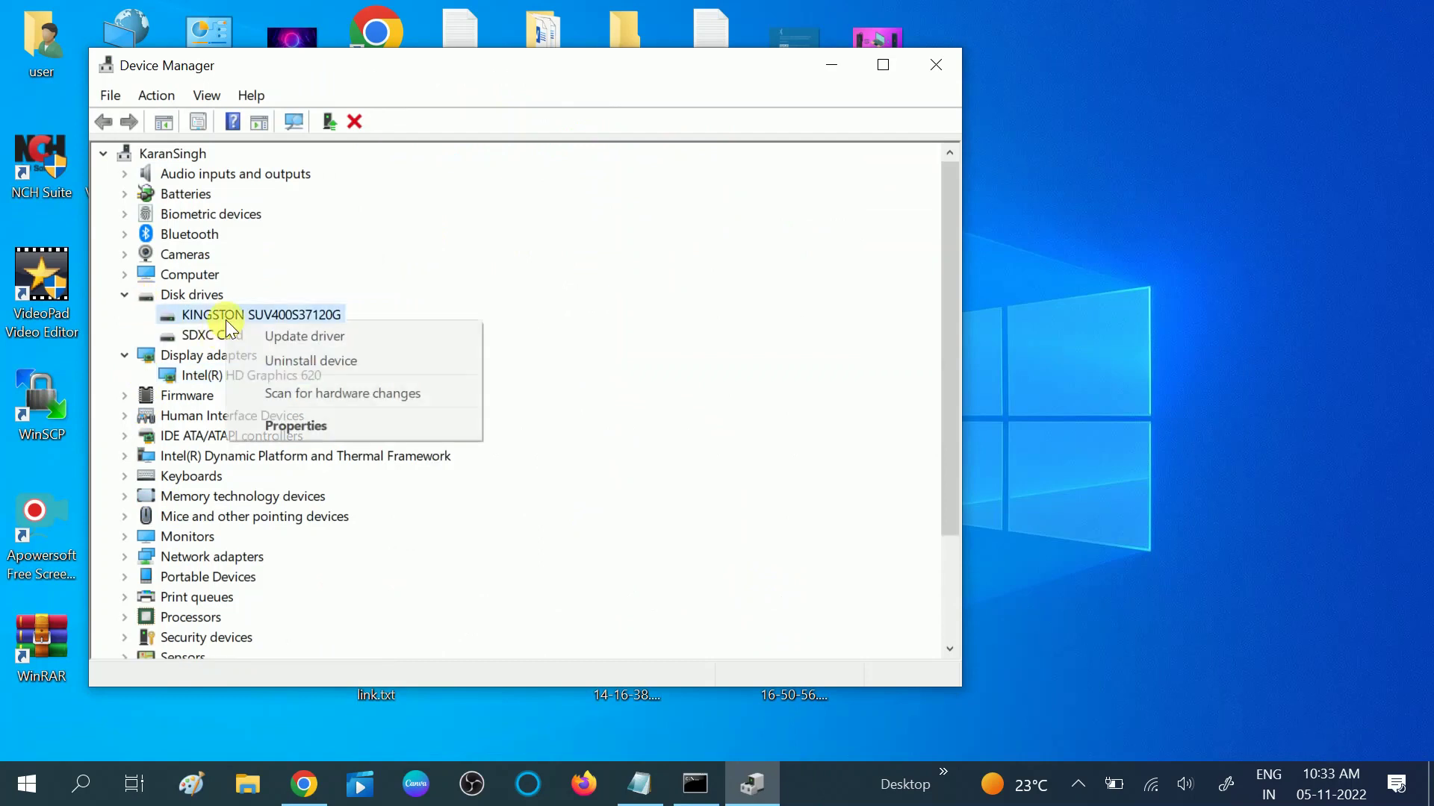
{"action": "left_click", "coordinate": [298, 349]}
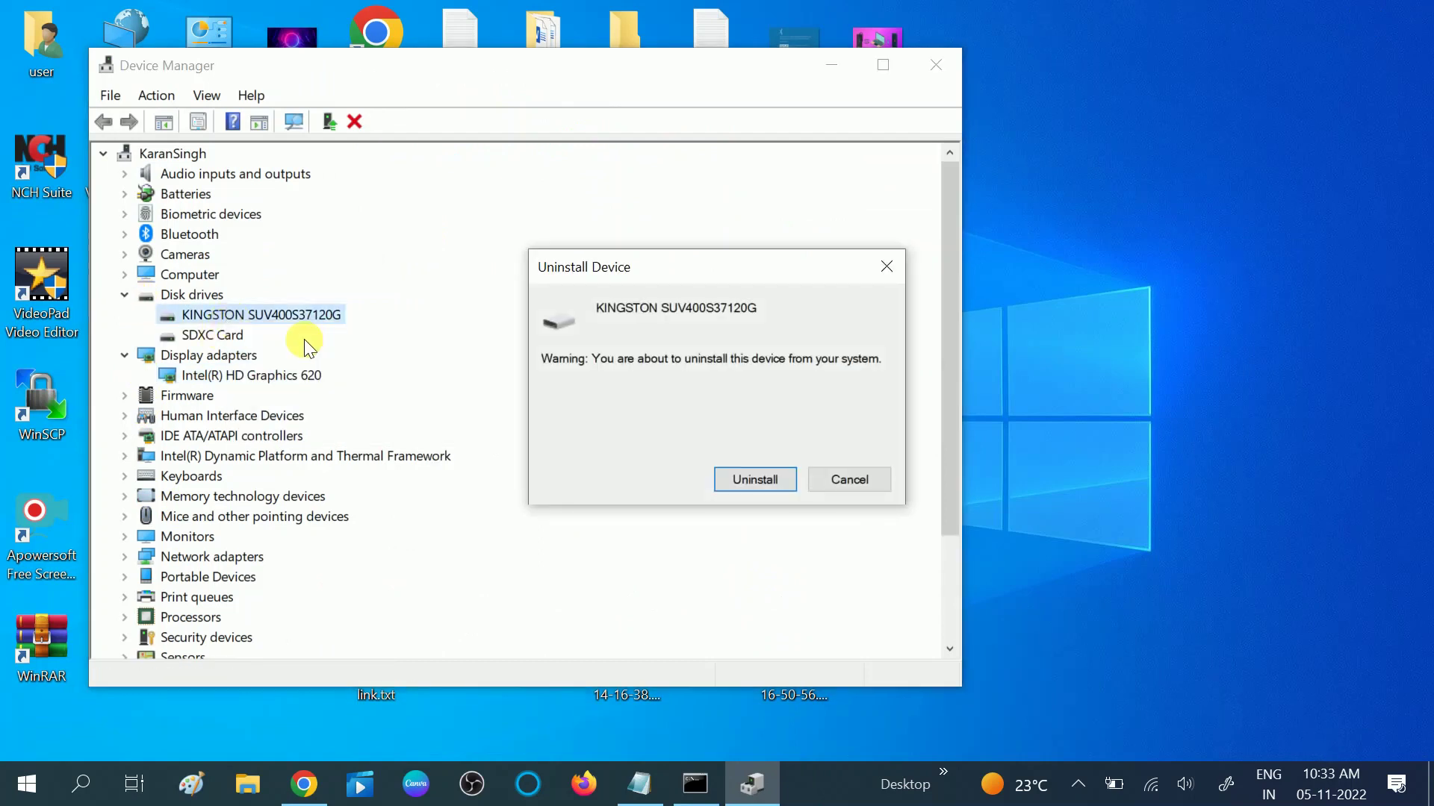
{"action": "left_click", "coordinate": [870, 476]}
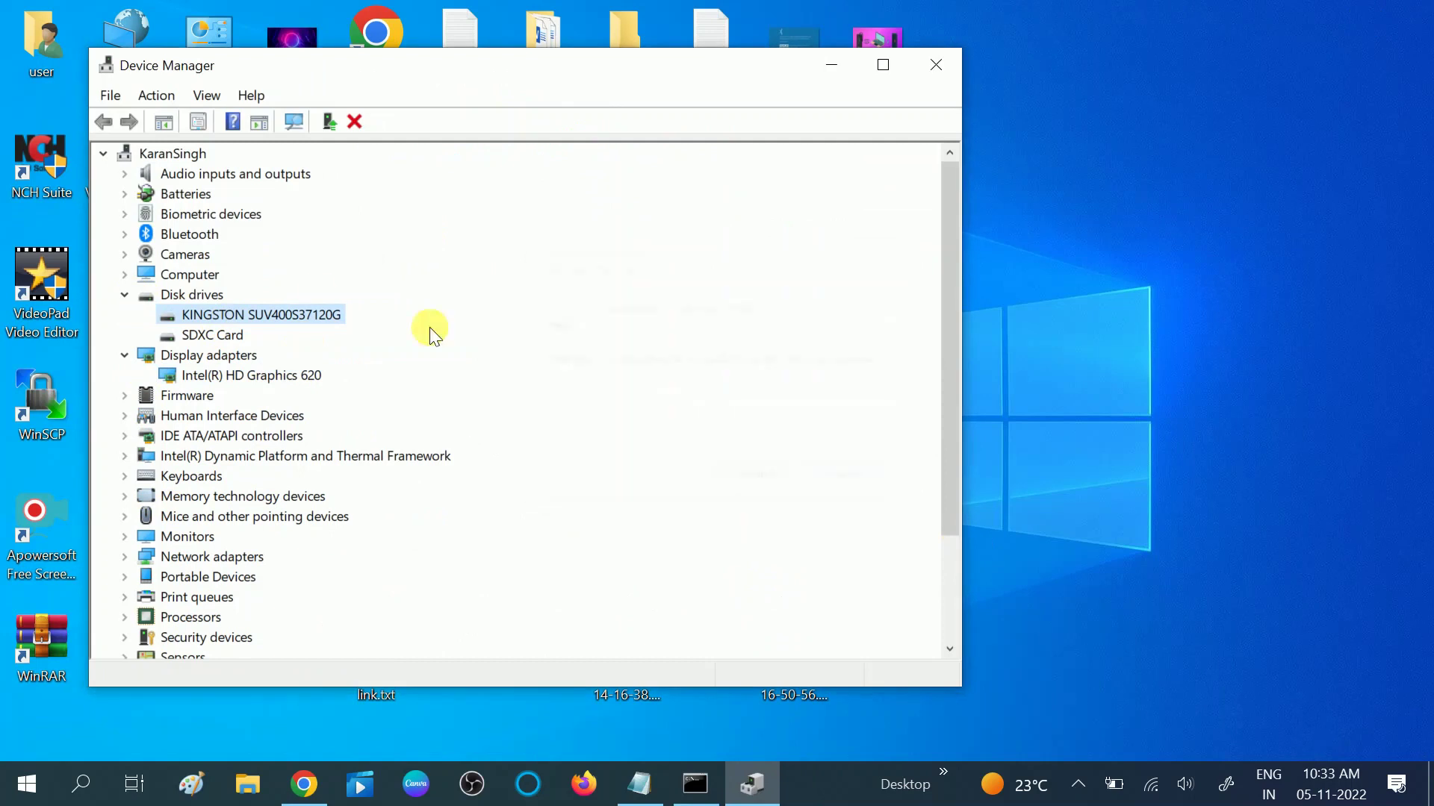
{"action": "right_click", "coordinate": [298, 307]}
{"action": "left_click", "coordinate": [359, 329]}
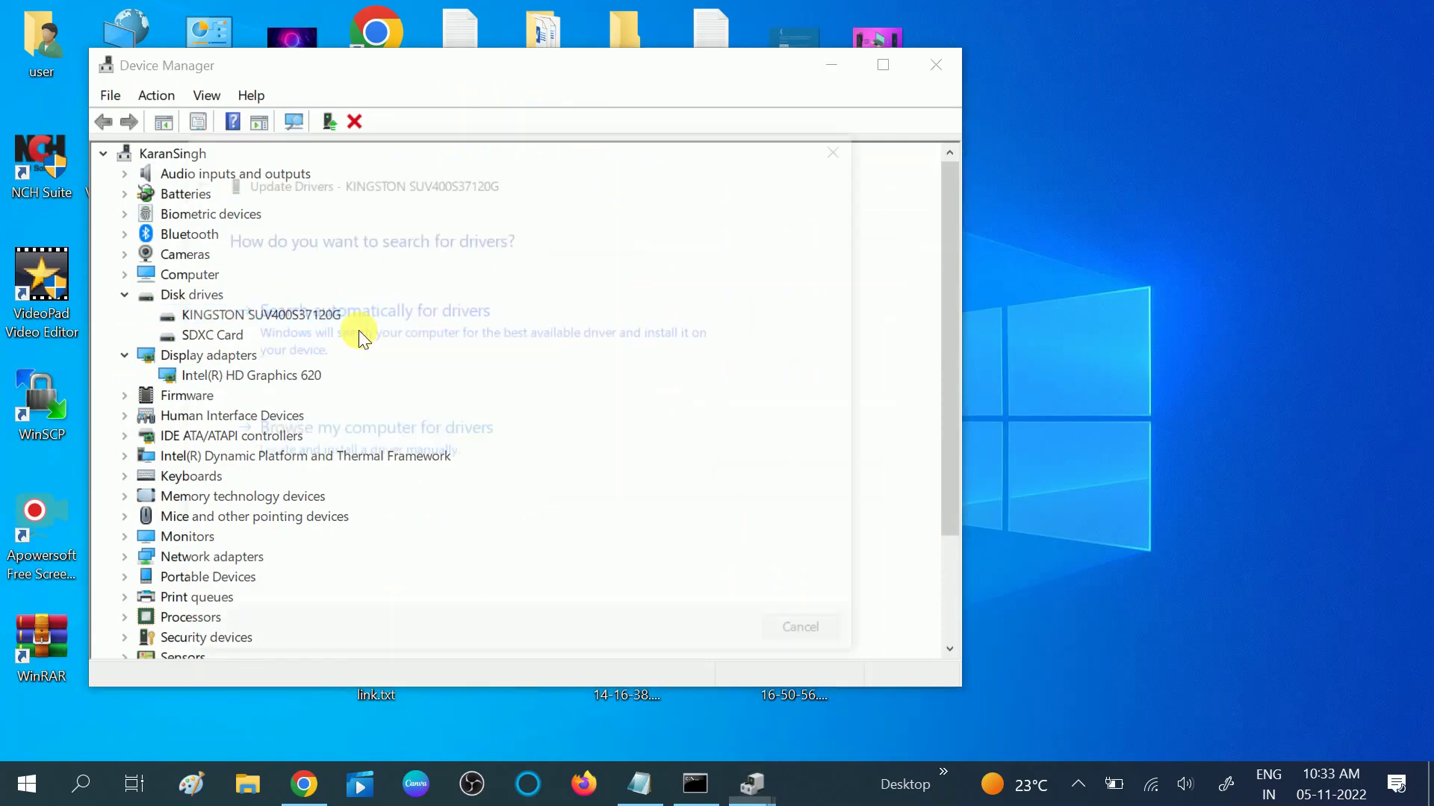
{"action": "left_click", "coordinate": [410, 327]}
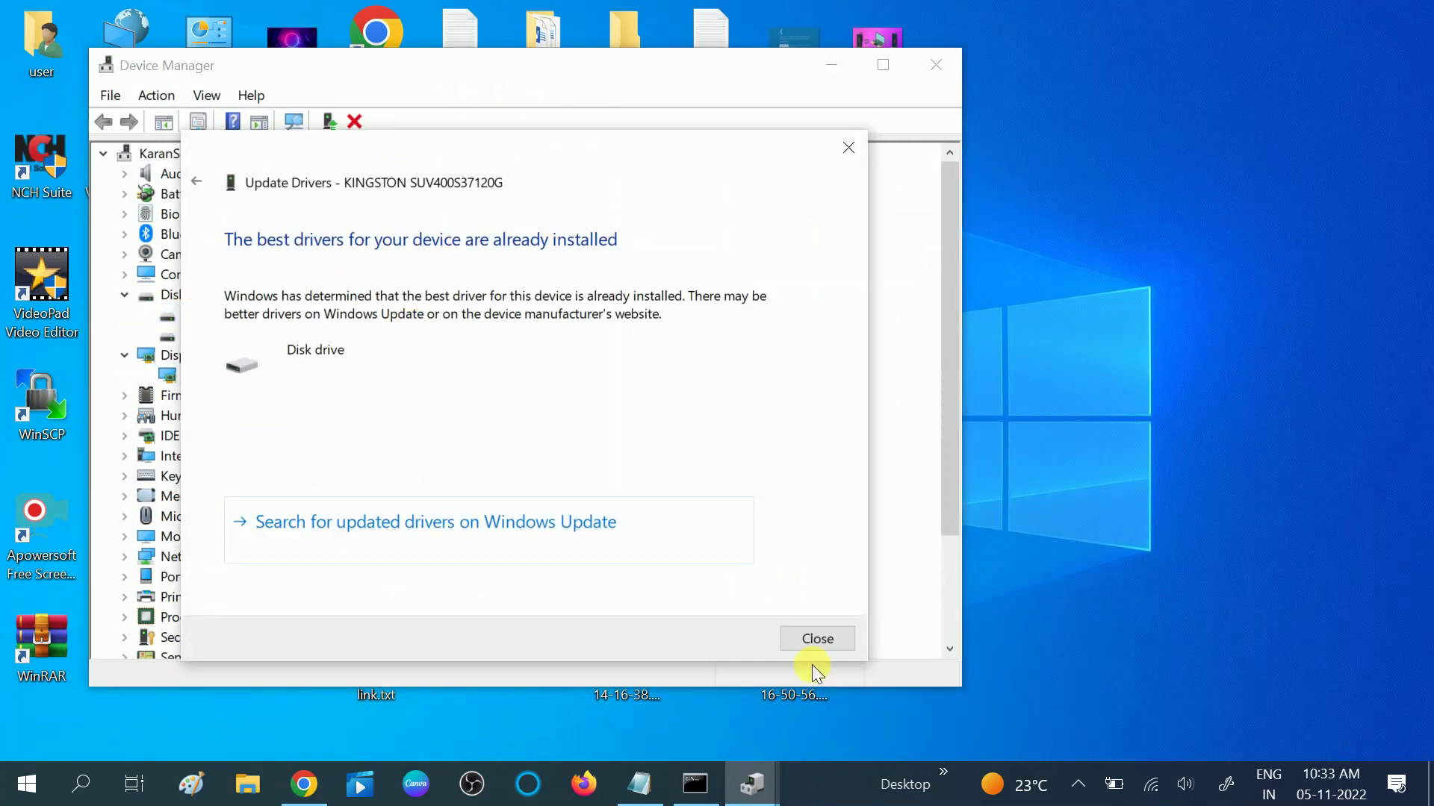
{"action": "left_click", "coordinate": [842, 640]}
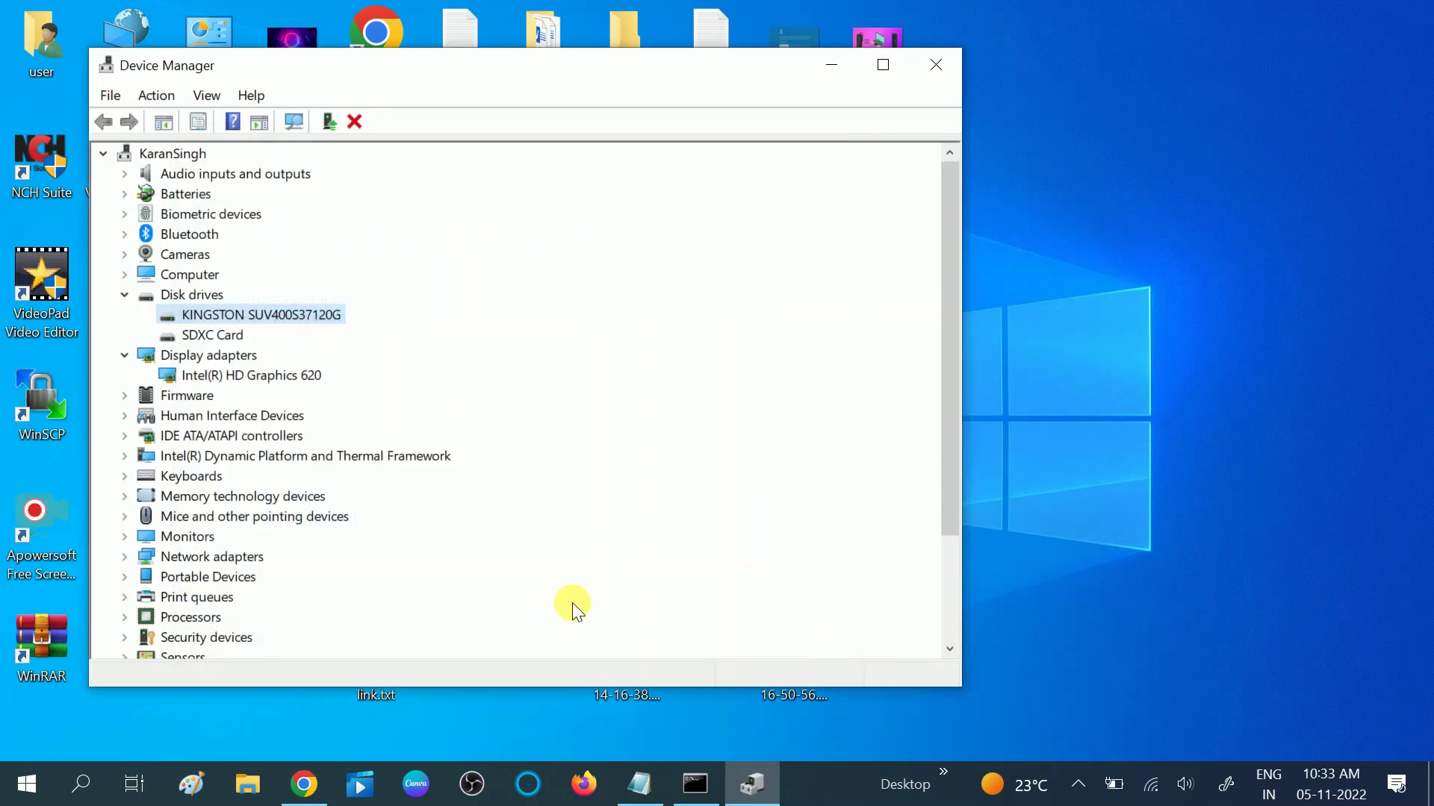
Auto-search for an updated Device Firmware driver under Firmware; it is already current.
{"action": "left_click", "coordinate": [125, 397]}
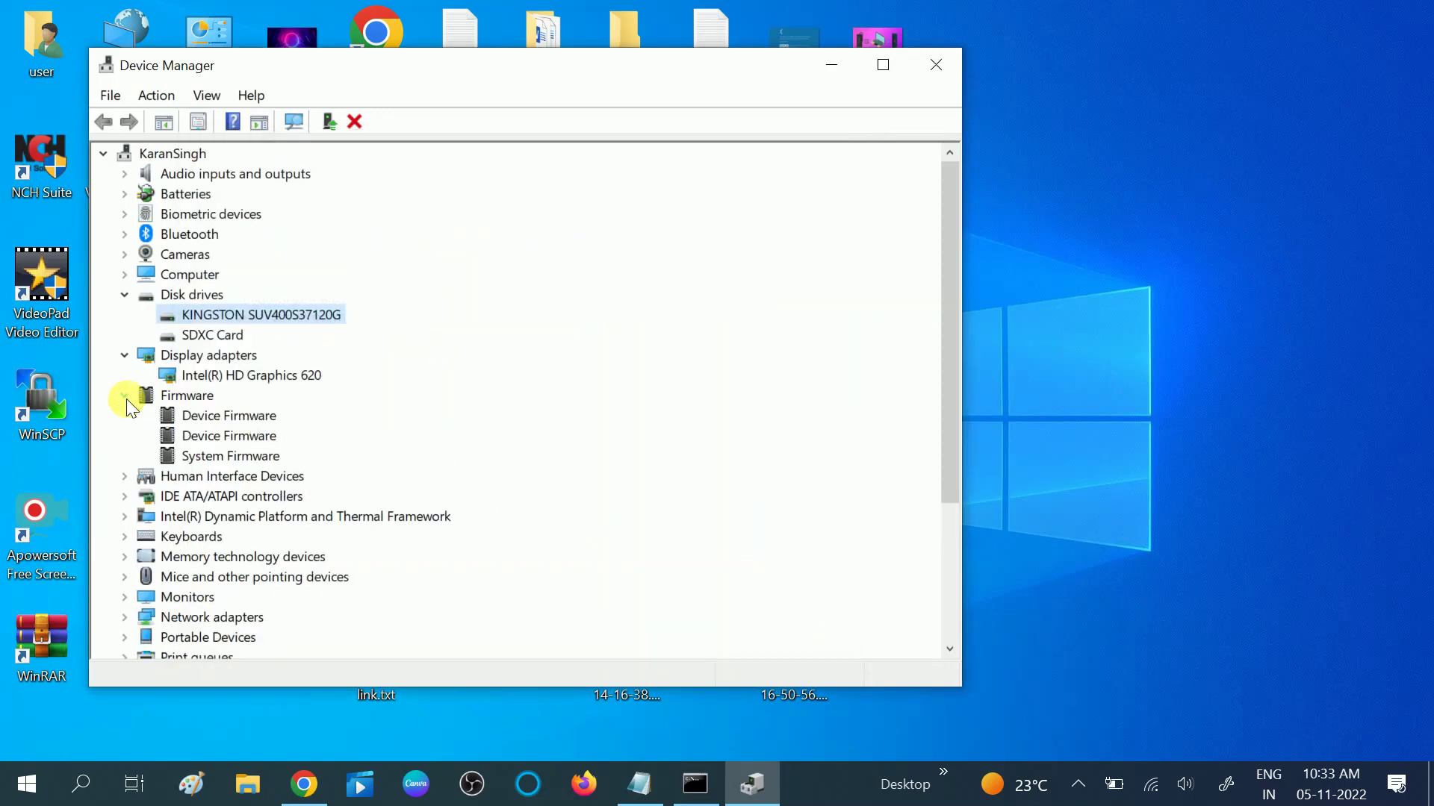
{"action": "left_click", "coordinate": [230, 416]}
{"action": "right_click", "coordinate": [233, 416]}
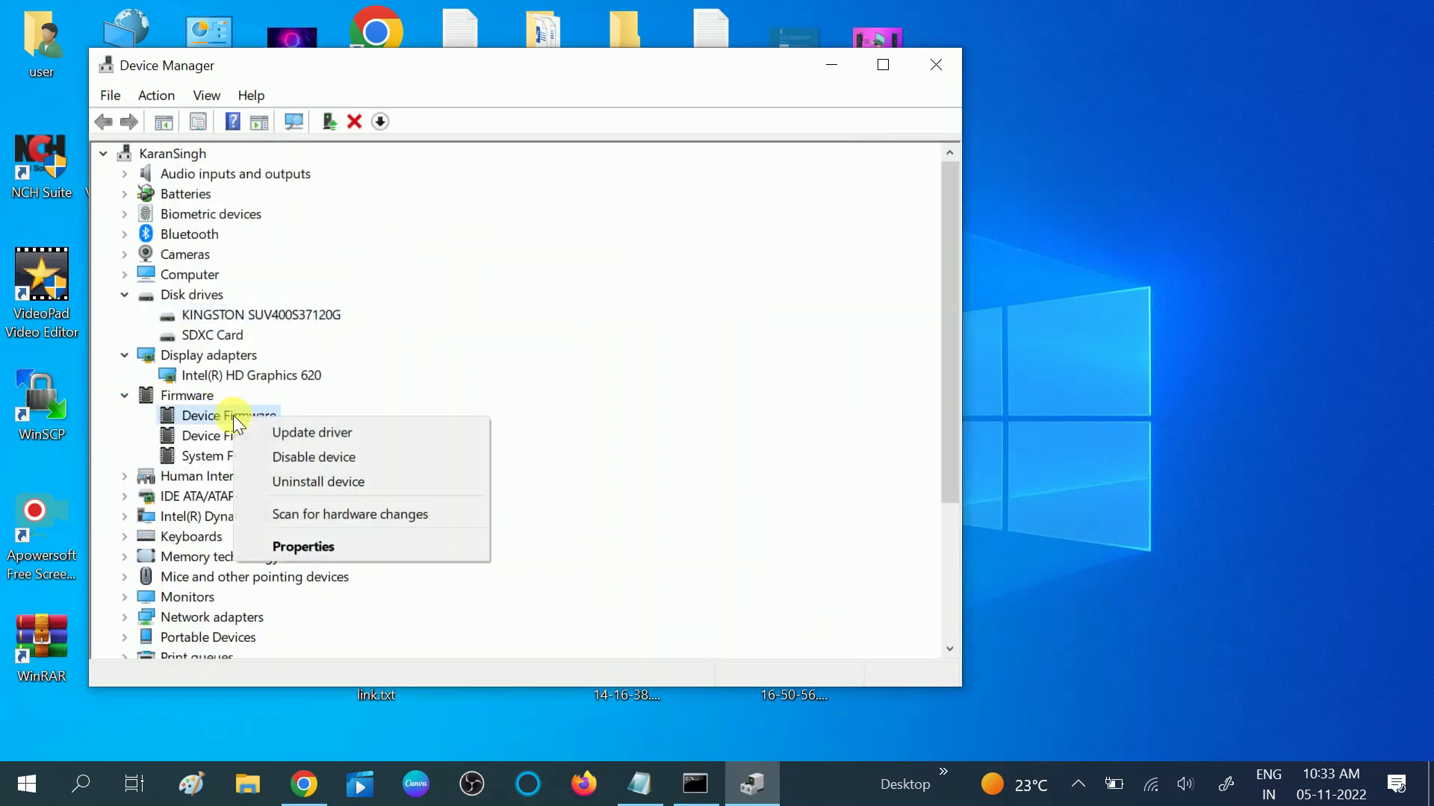
{"action": "left_click", "coordinate": [313, 431]}
{"action": "left_click", "coordinate": [419, 312]}
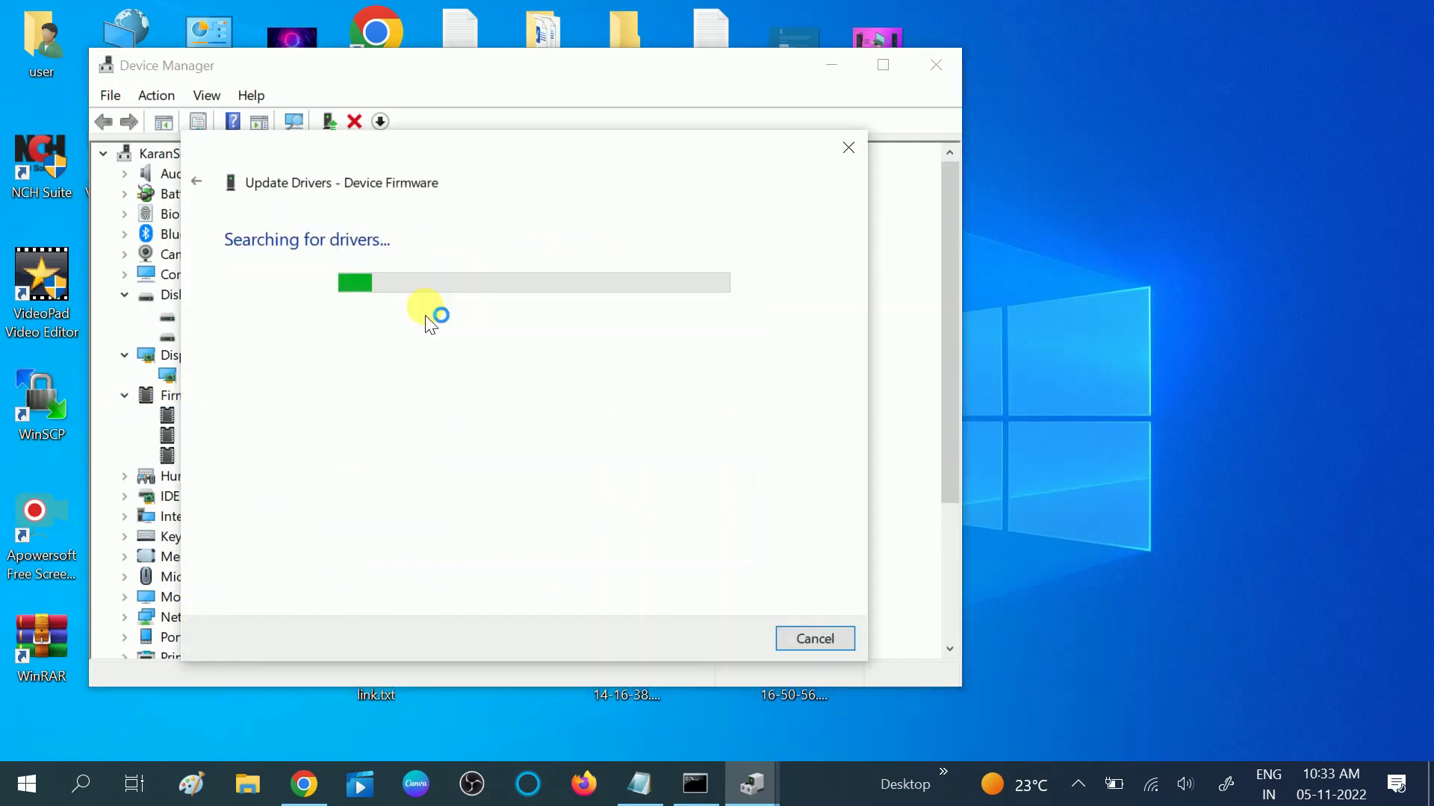
{"action": "left_click", "coordinate": [846, 148]}
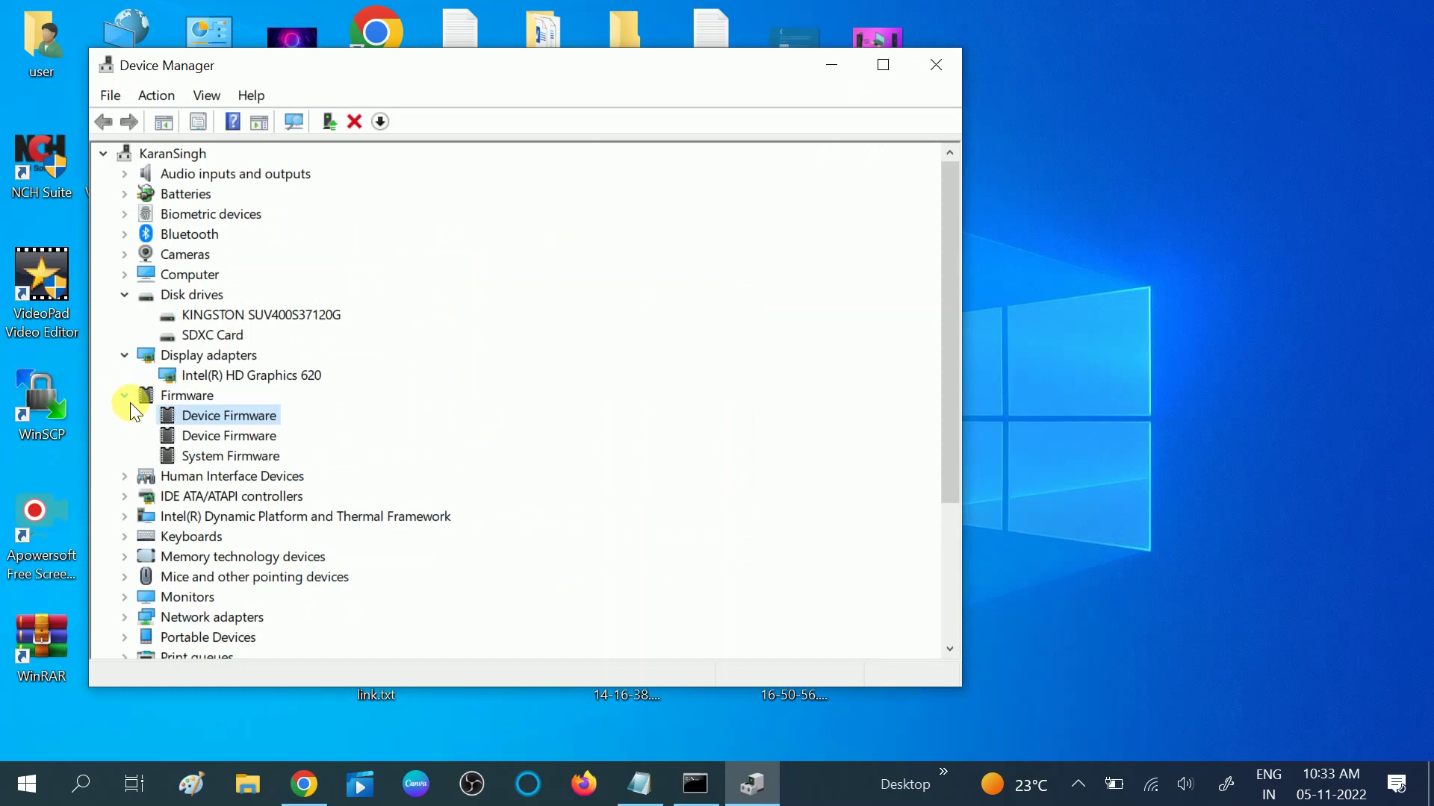
Collapse Firmware, Disk drives and Display adapters, then close Device Manager.
{"action": "left_click", "coordinate": [127, 398]}
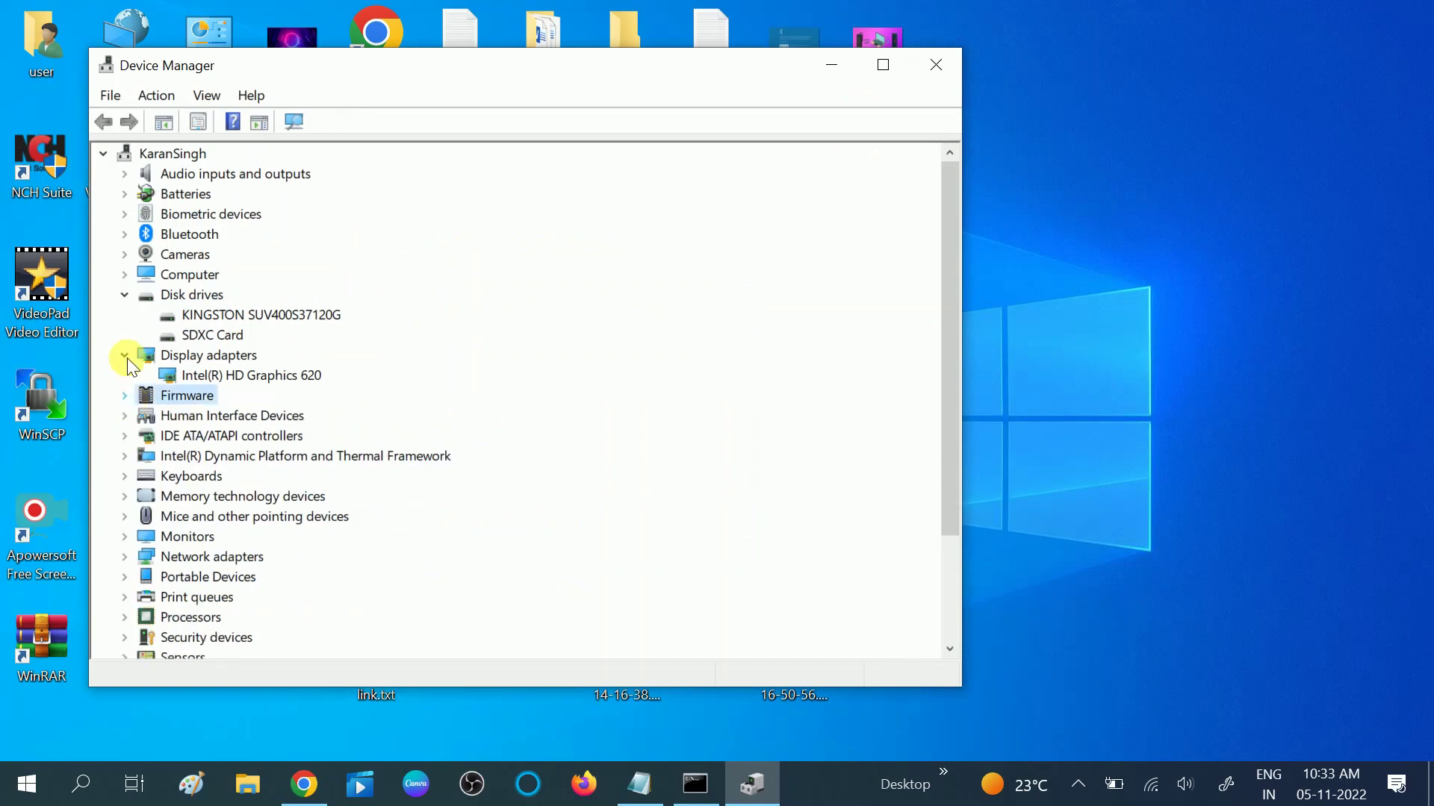
{"action": "left_click", "coordinate": [125, 295]}
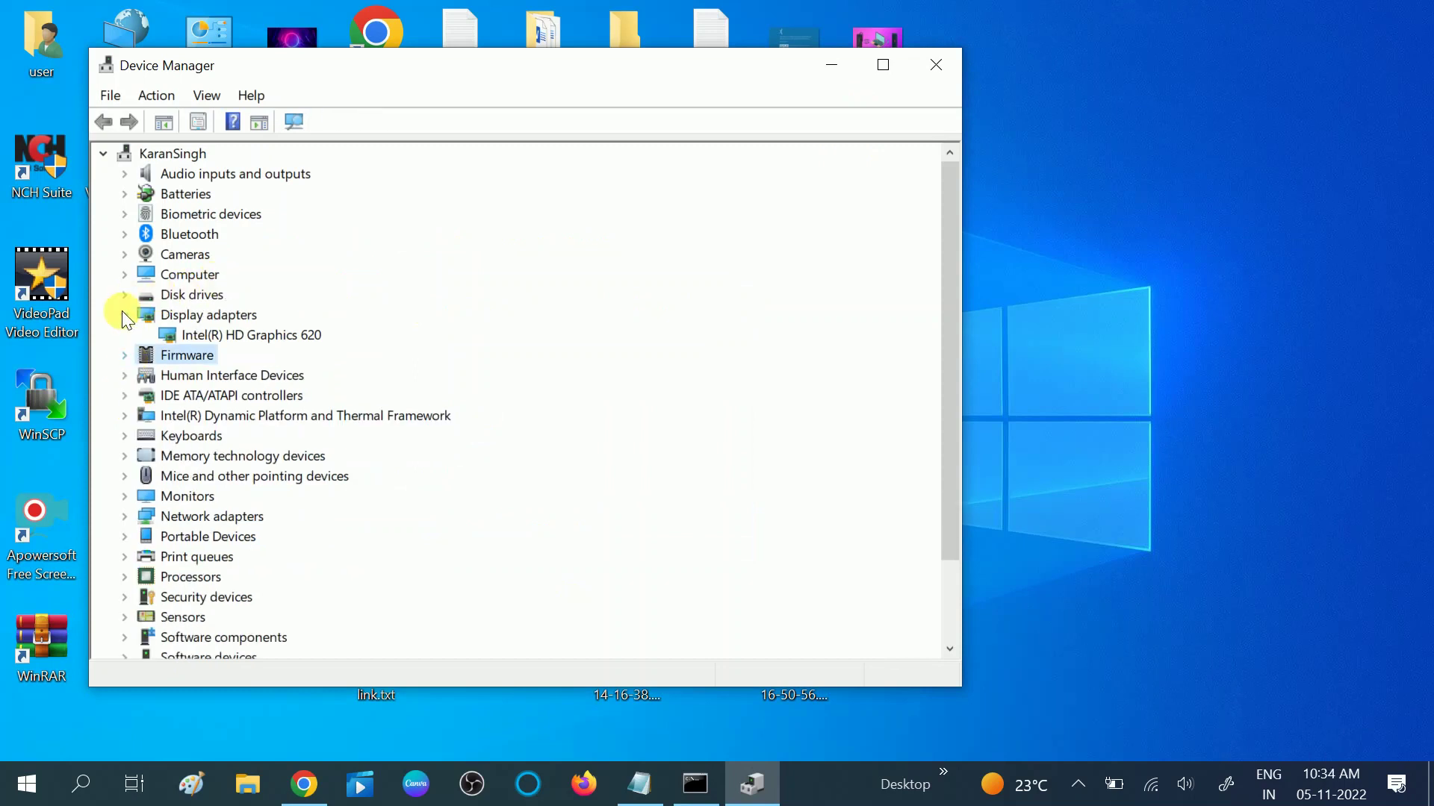
{"action": "left_click", "coordinate": [125, 315]}
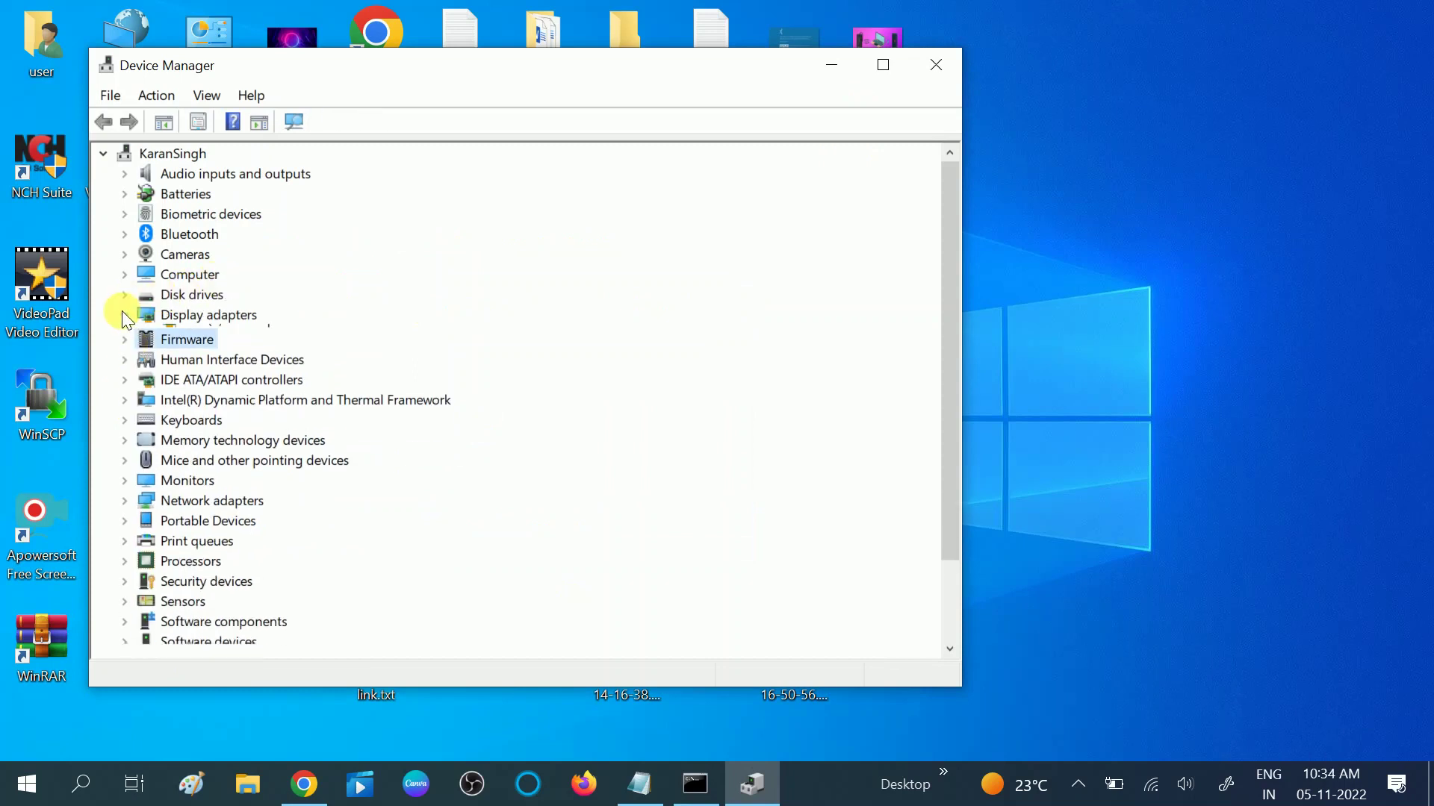
{"action": "left_click", "coordinate": [933, 60]}
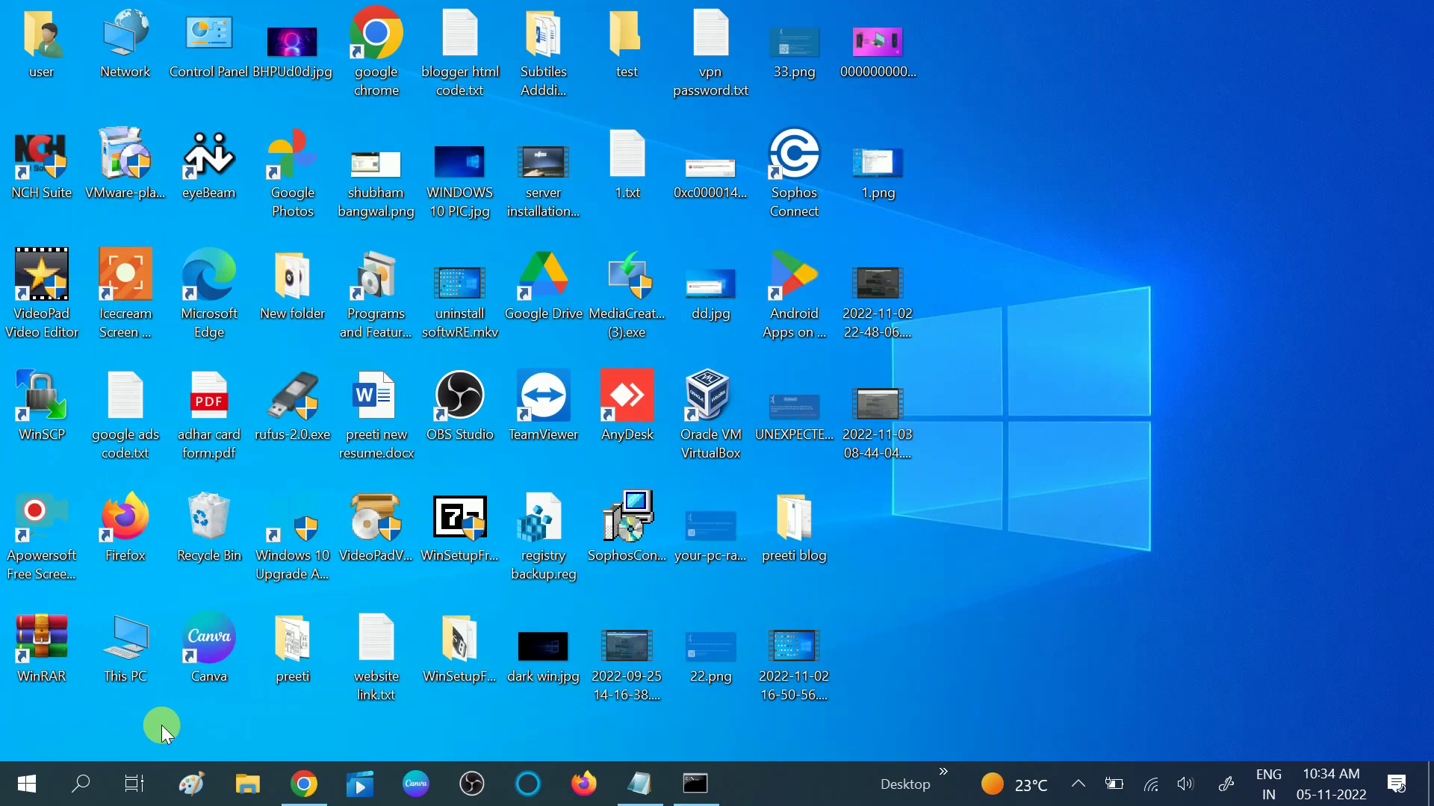
Search for 'memory' and run Windows Memory Diagnostic as administrator.
{"action": "left_click", "coordinate": [85, 784]}
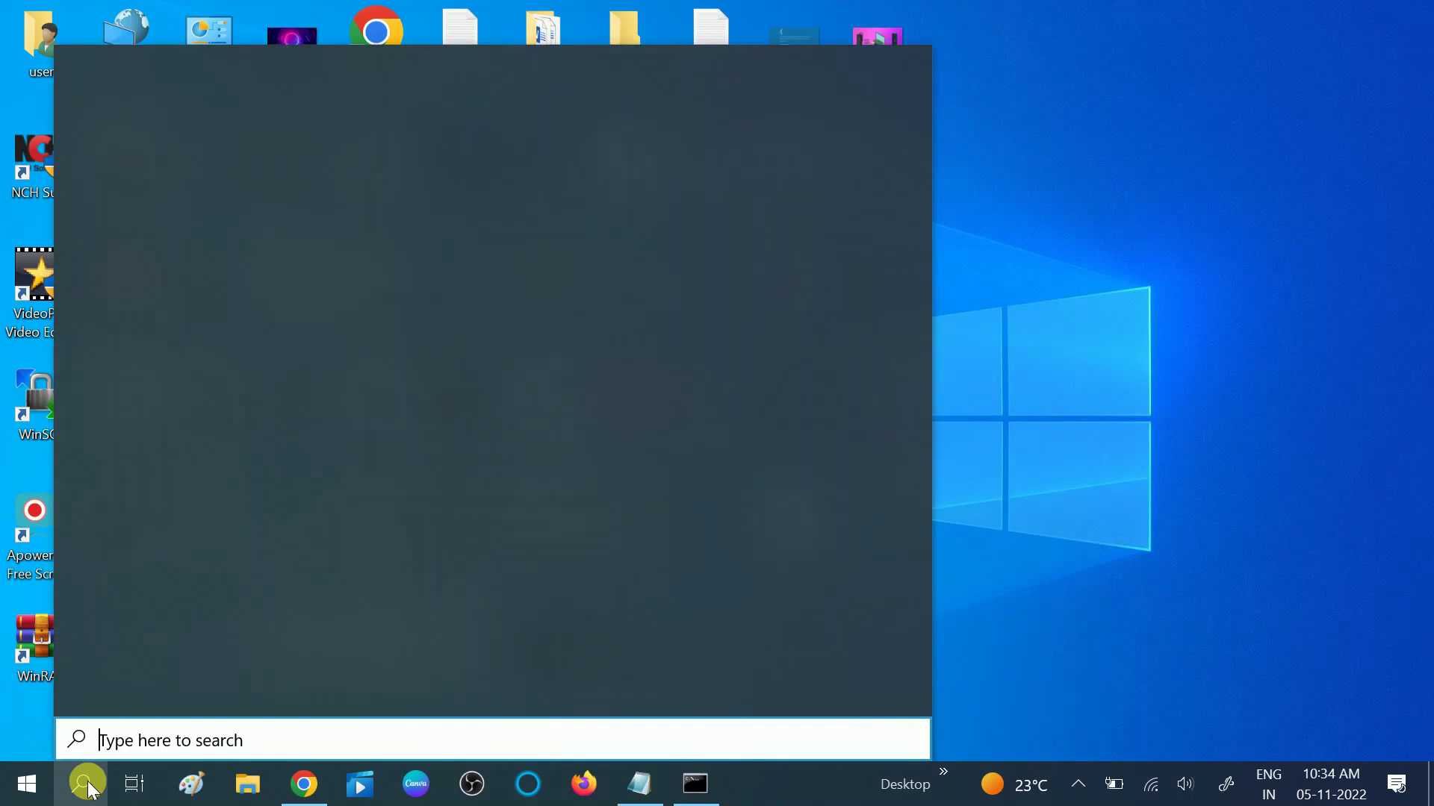
{"action": "type", "text": "m"}
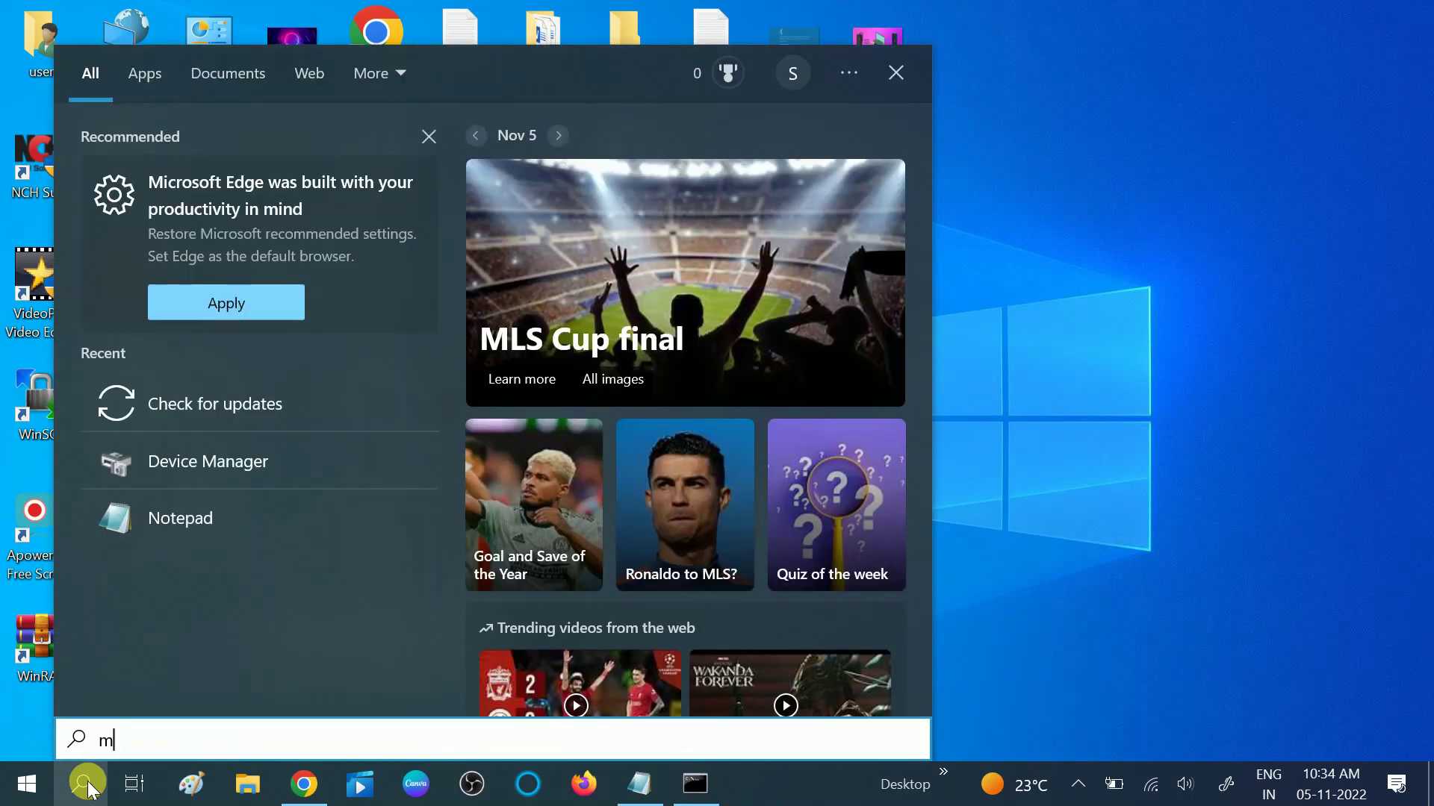
{"action": "type", "text": "emory"}
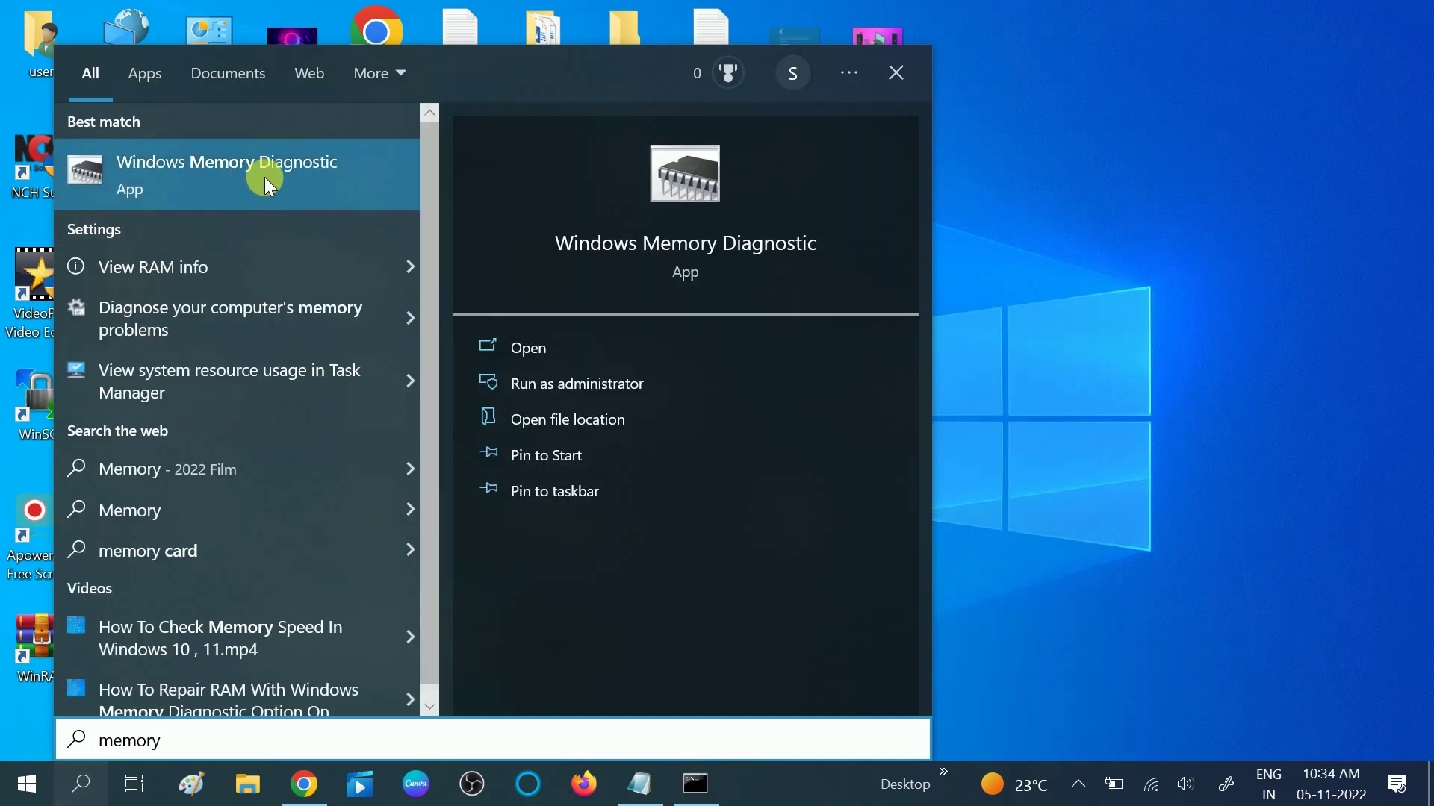
{"action": "right_click", "coordinate": [264, 177]}
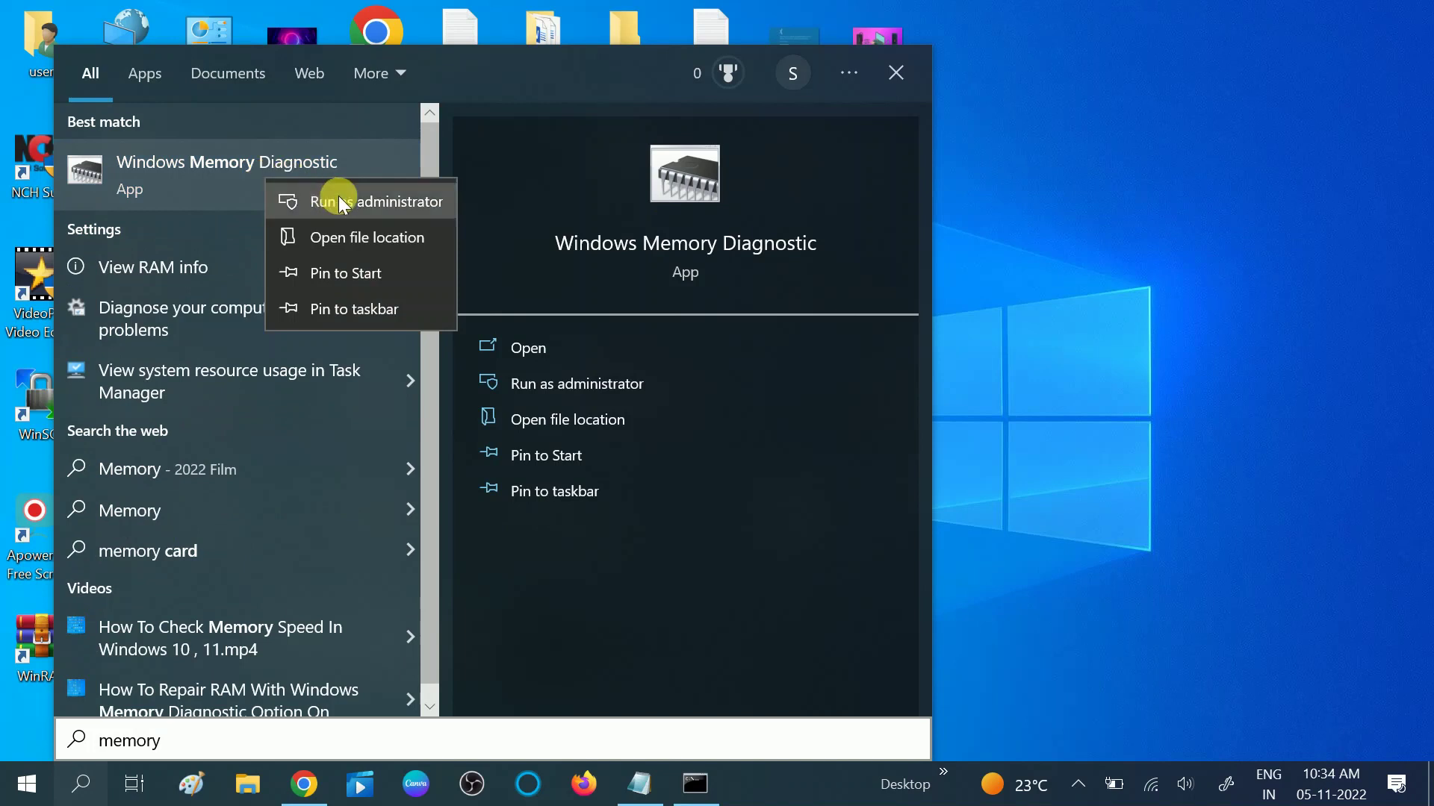
{"action": "left_click", "coordinate": [338, 200]}
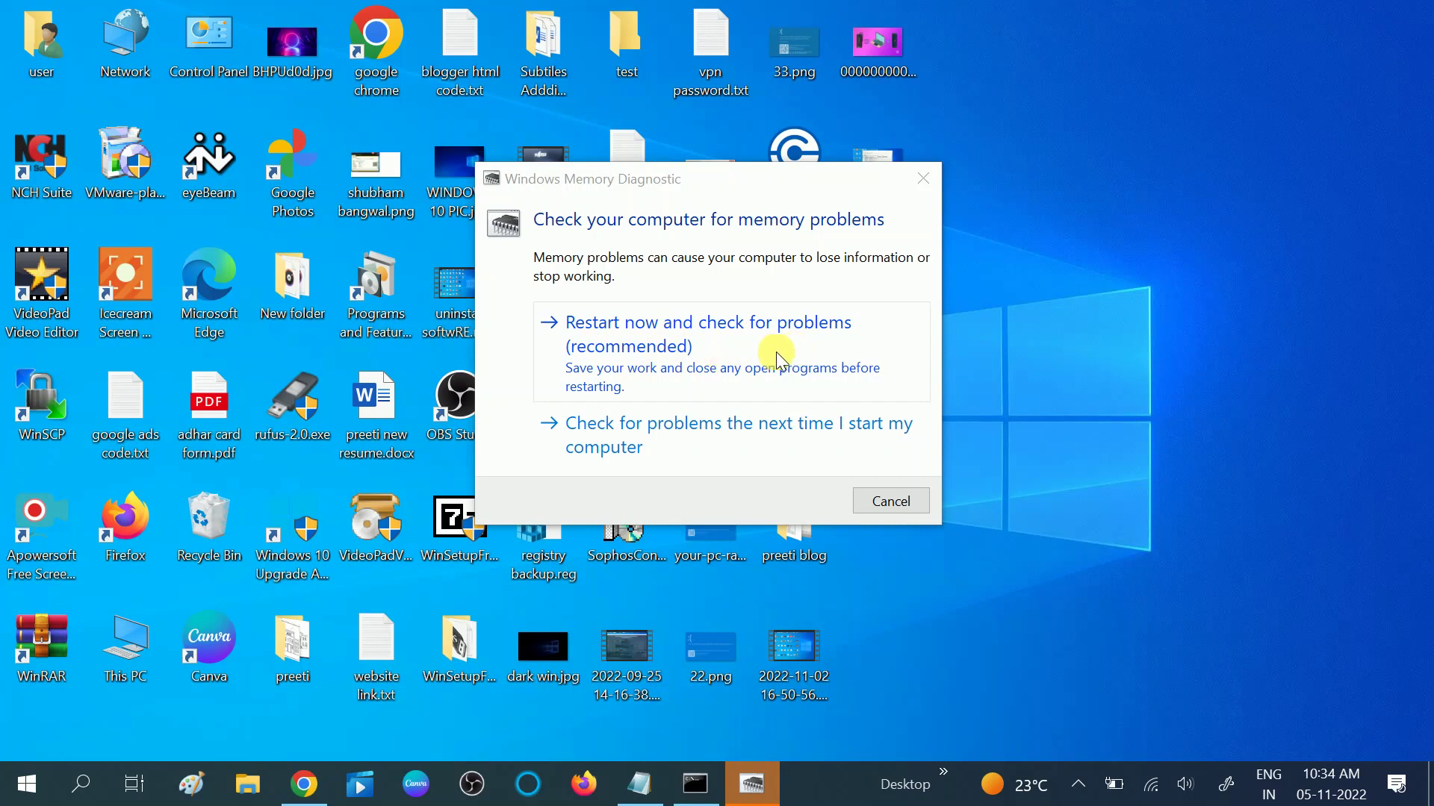
Restart the PC from the Start menu's Power options.
{"action": "left_click", "coordinate": [34, 785]}
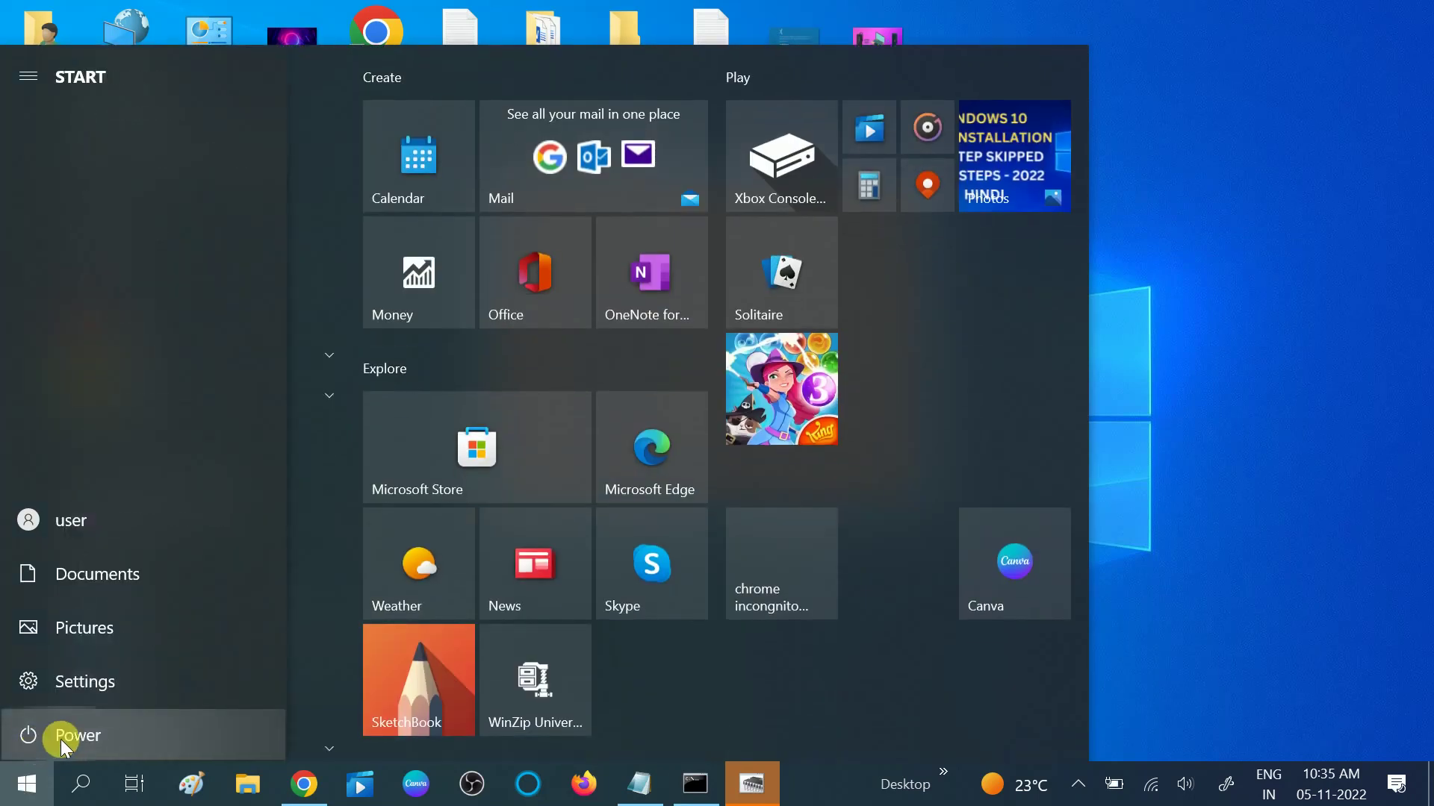
{"action": "left_click", "coordinate": [63, 743]}
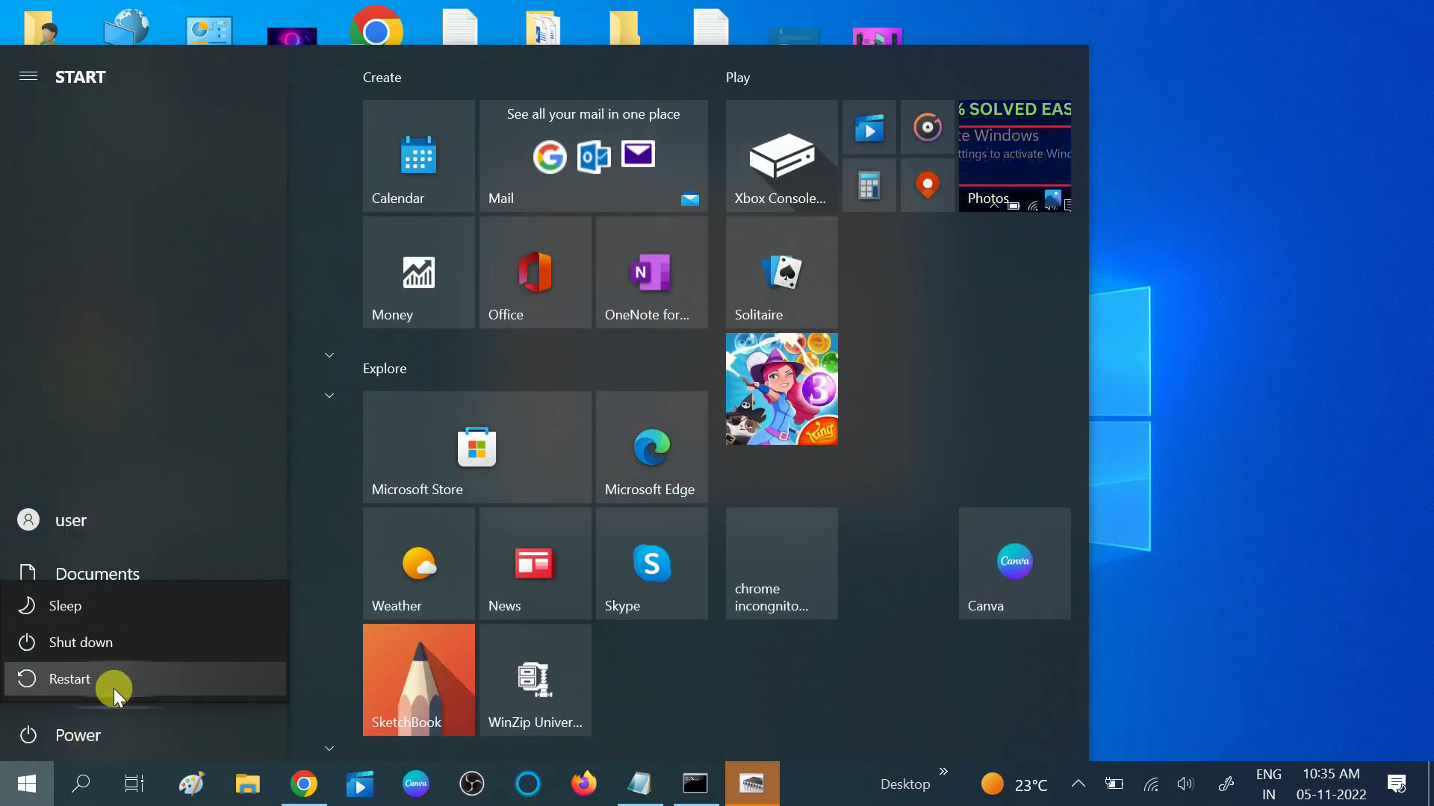
{"action": "left_click", "coordinate": [1211, 441]}
{"action": "left_click", "coordinate": [1211, 441]}
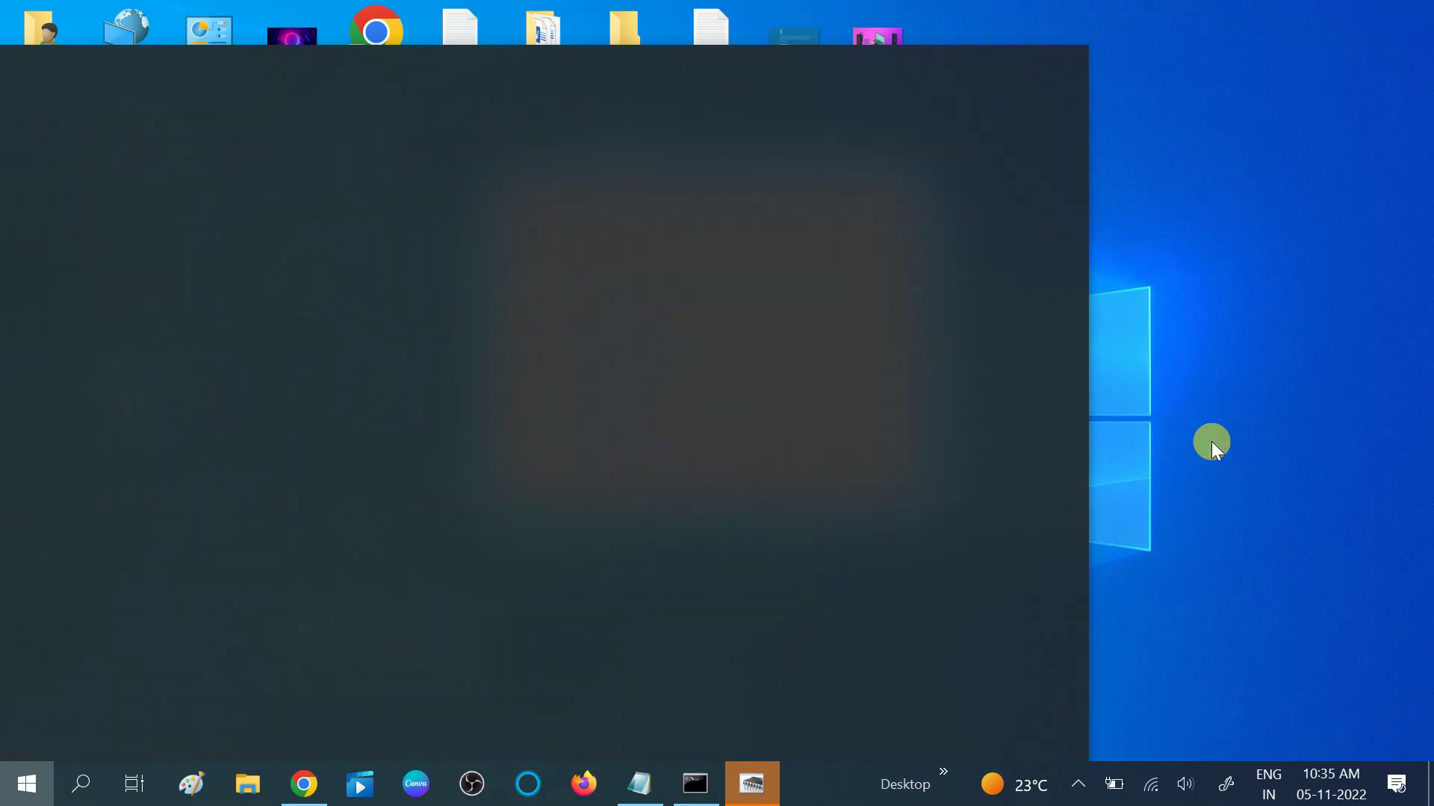